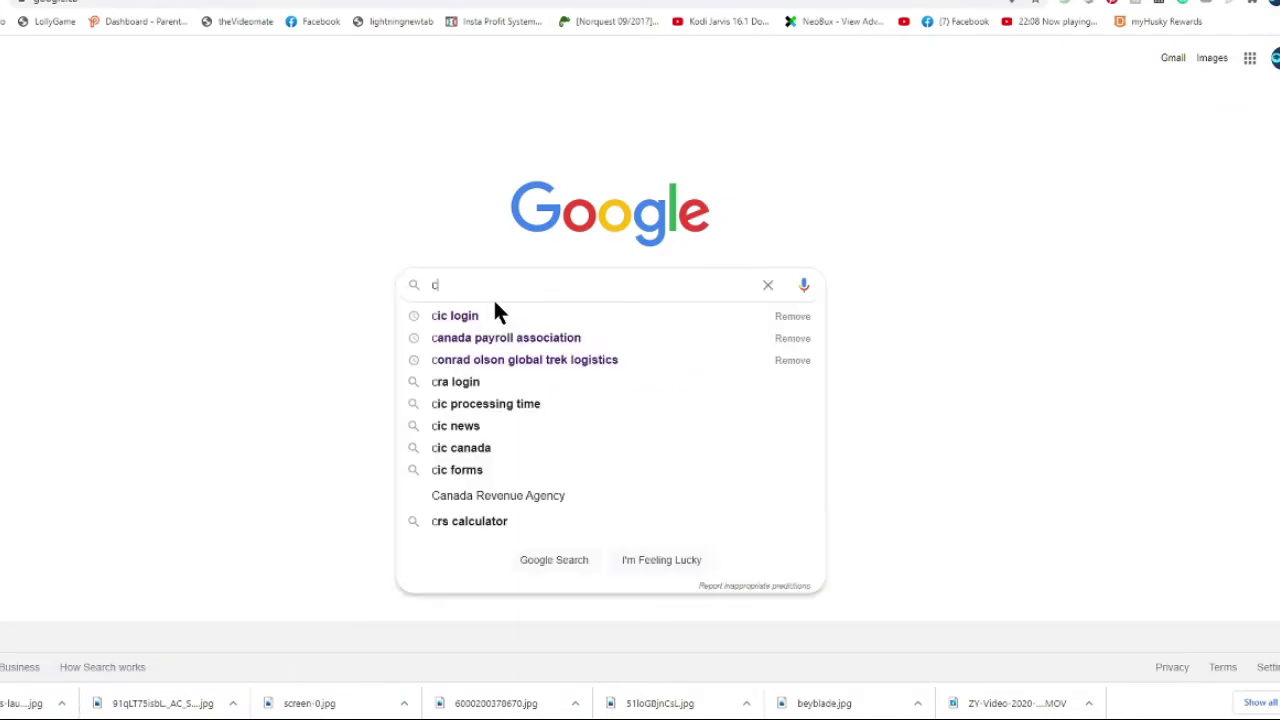
- Search Google for 'cic login'
text(ic login)
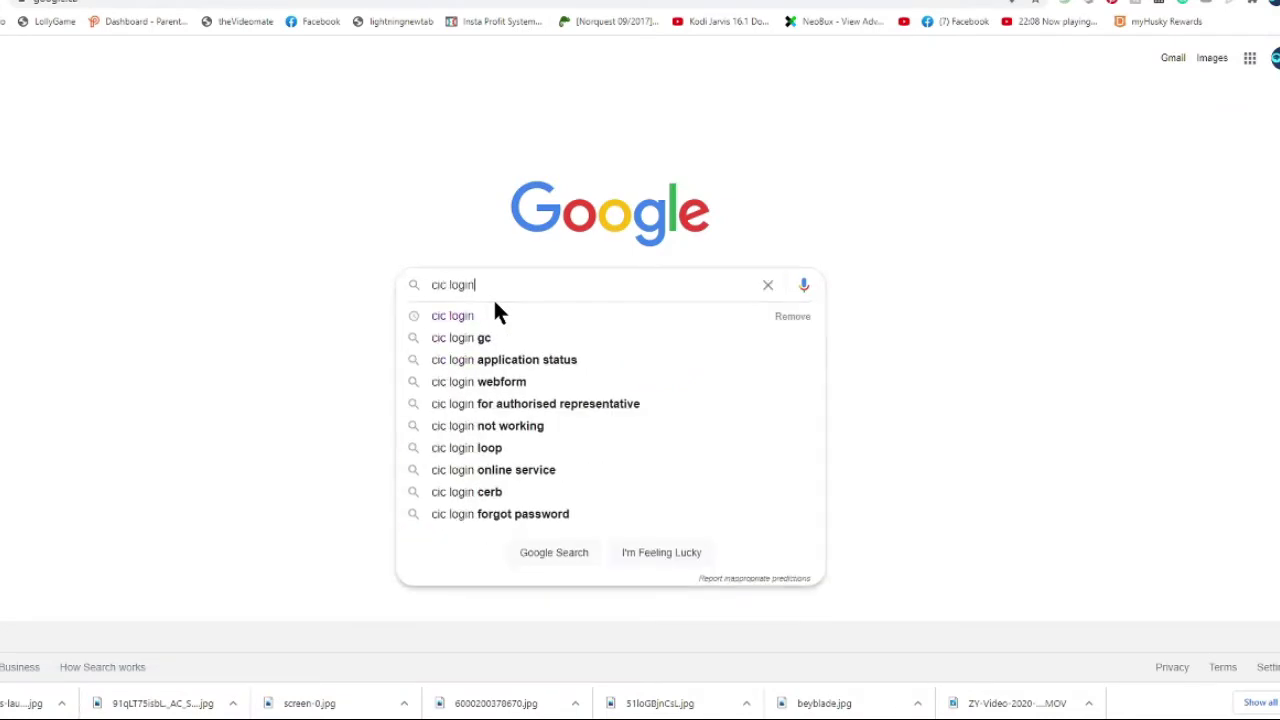
key(Return)
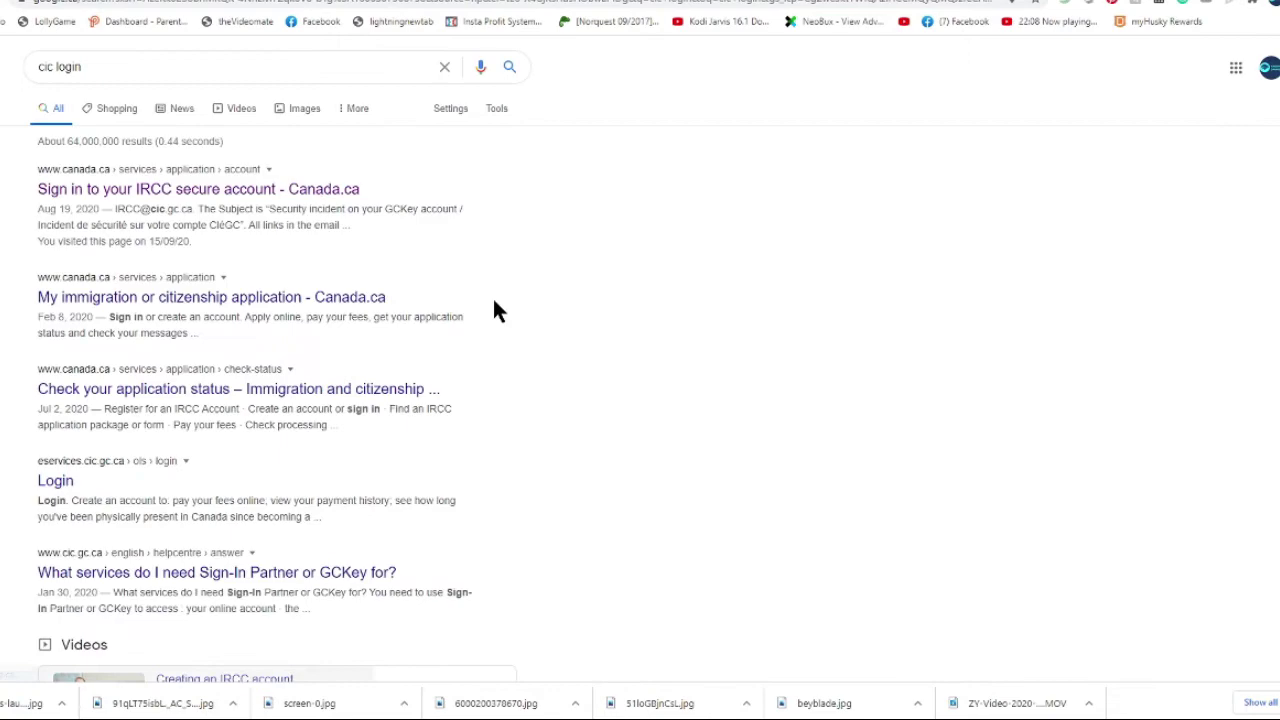
- Open the IRCC secure account sign-in page and sign in with GCKey username and password
click(287, 192)
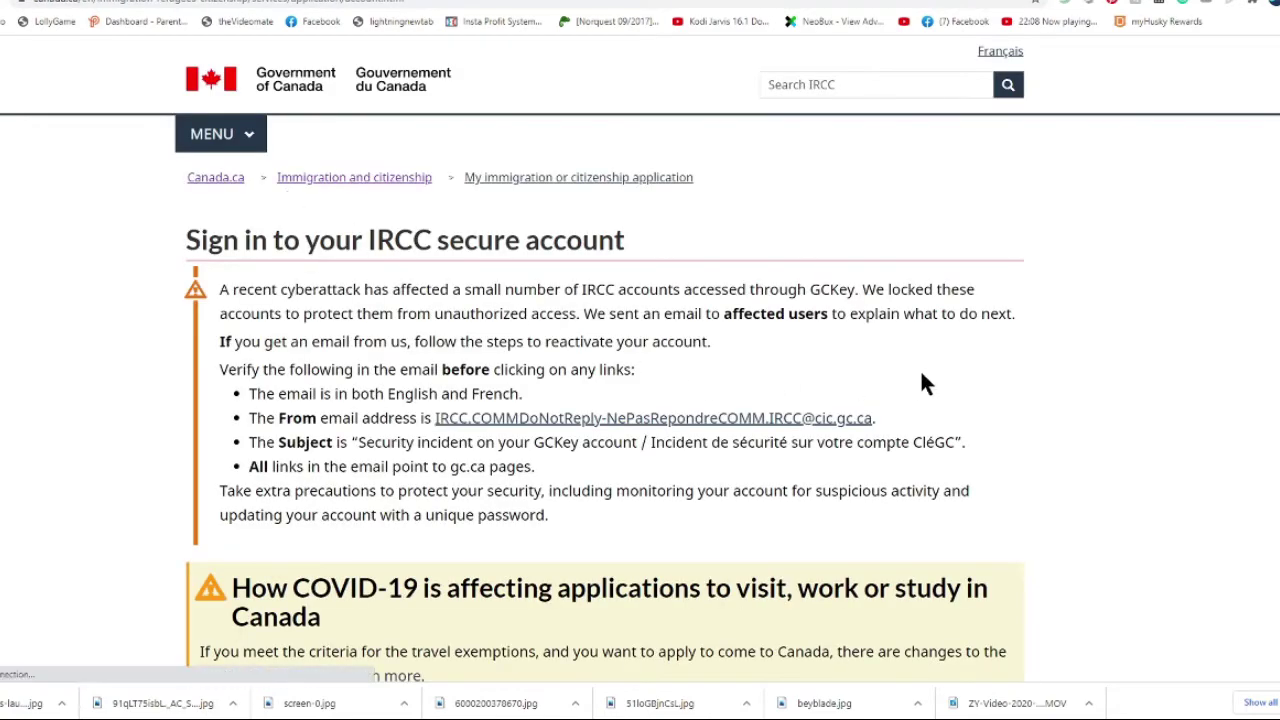
scroll(922, 380, down, 5)
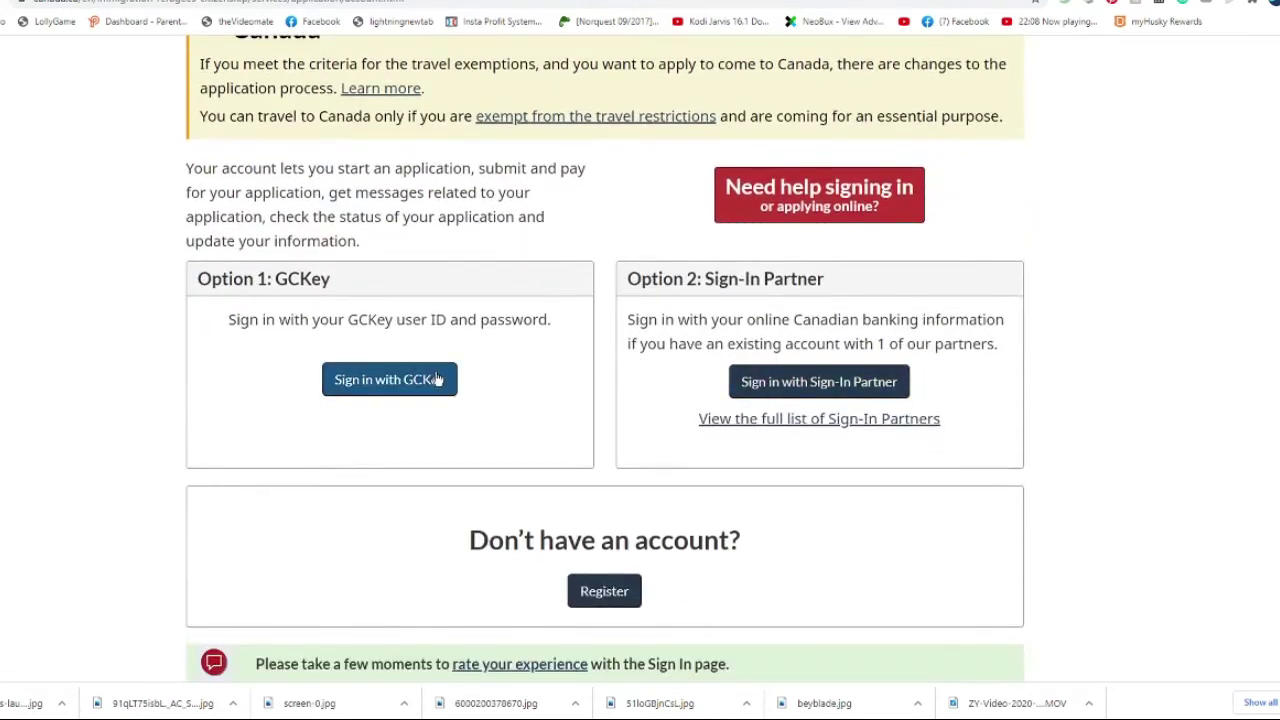
click(411, 385)
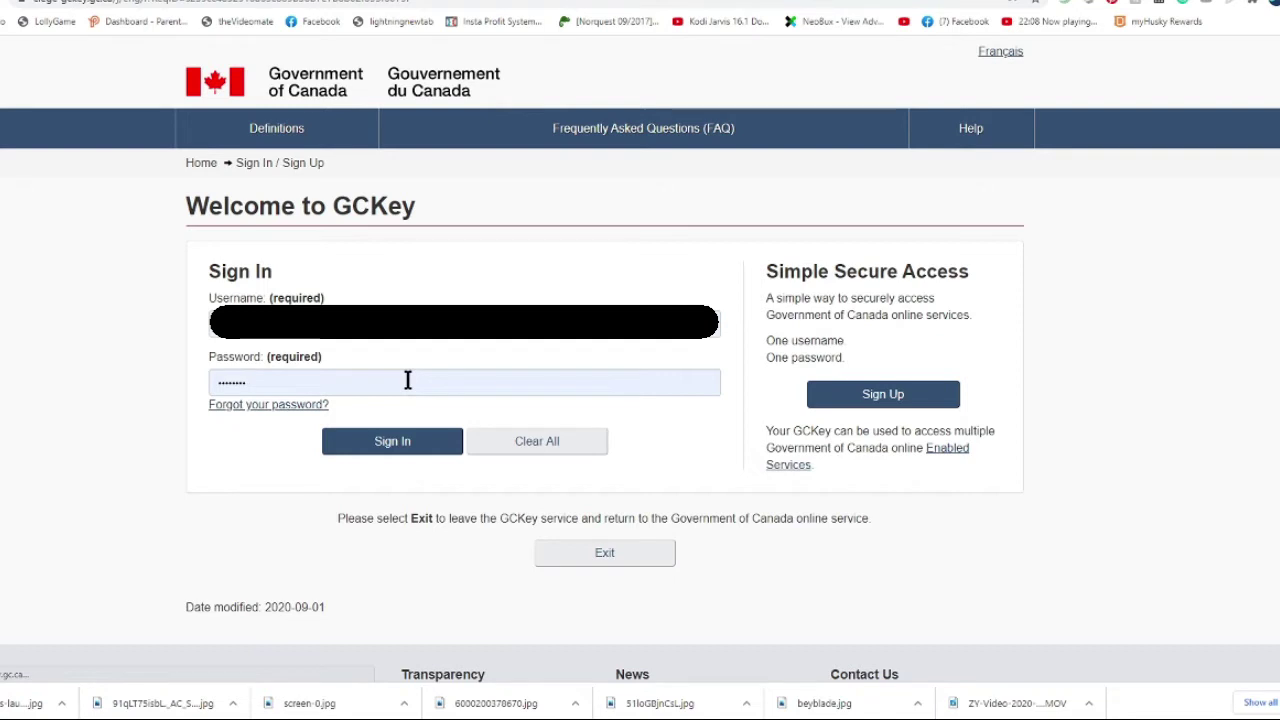
click(400, 443)
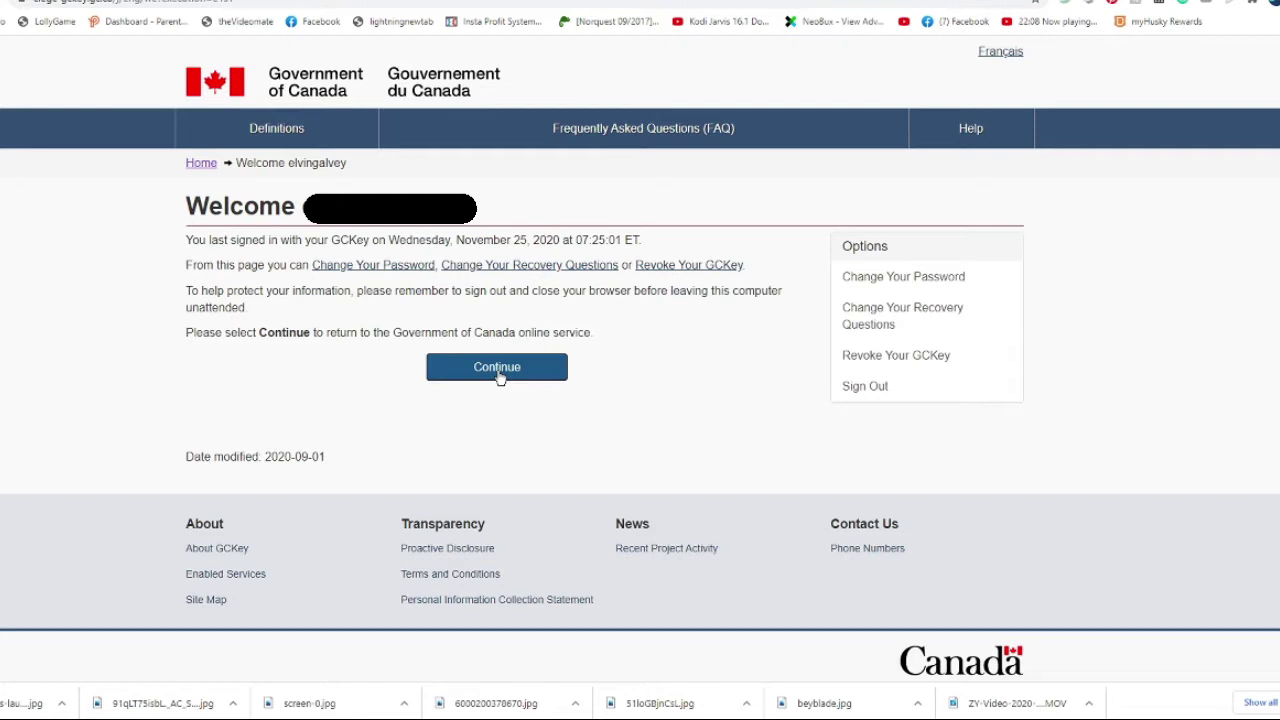
- Continue to the account, accept the terms of use, and answer the security question
click(498, 370)
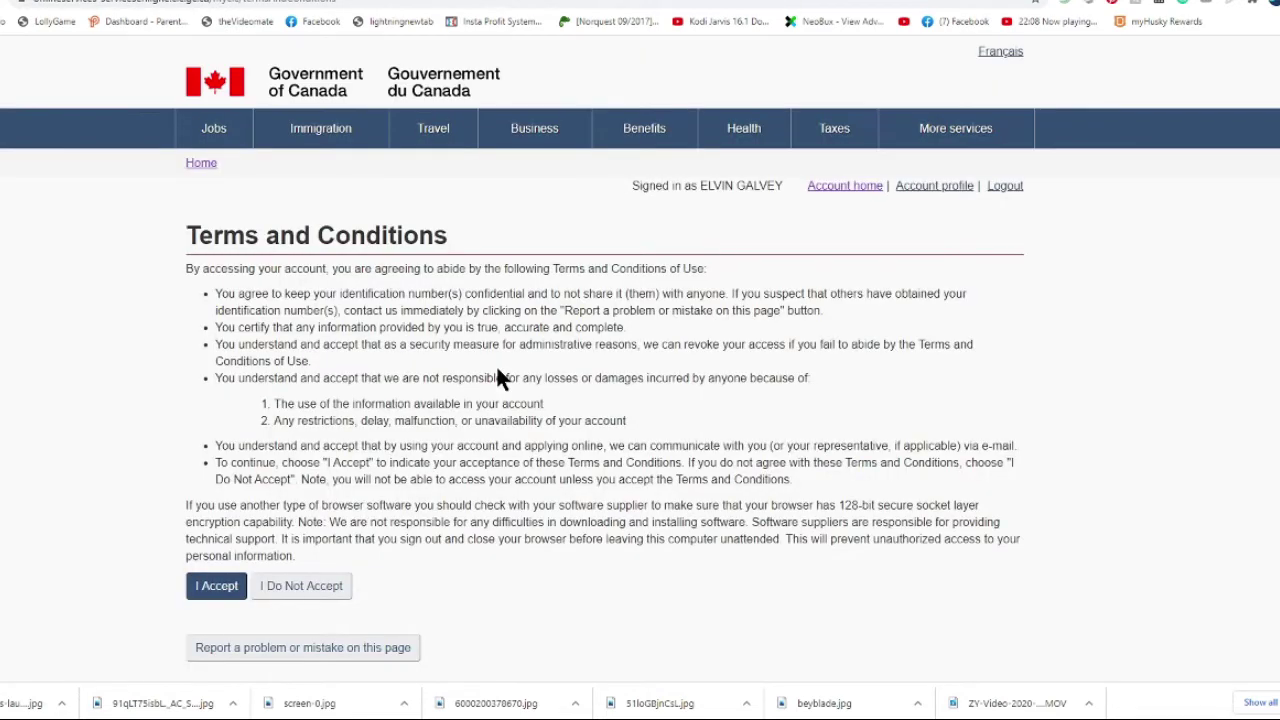
click(216, 586)
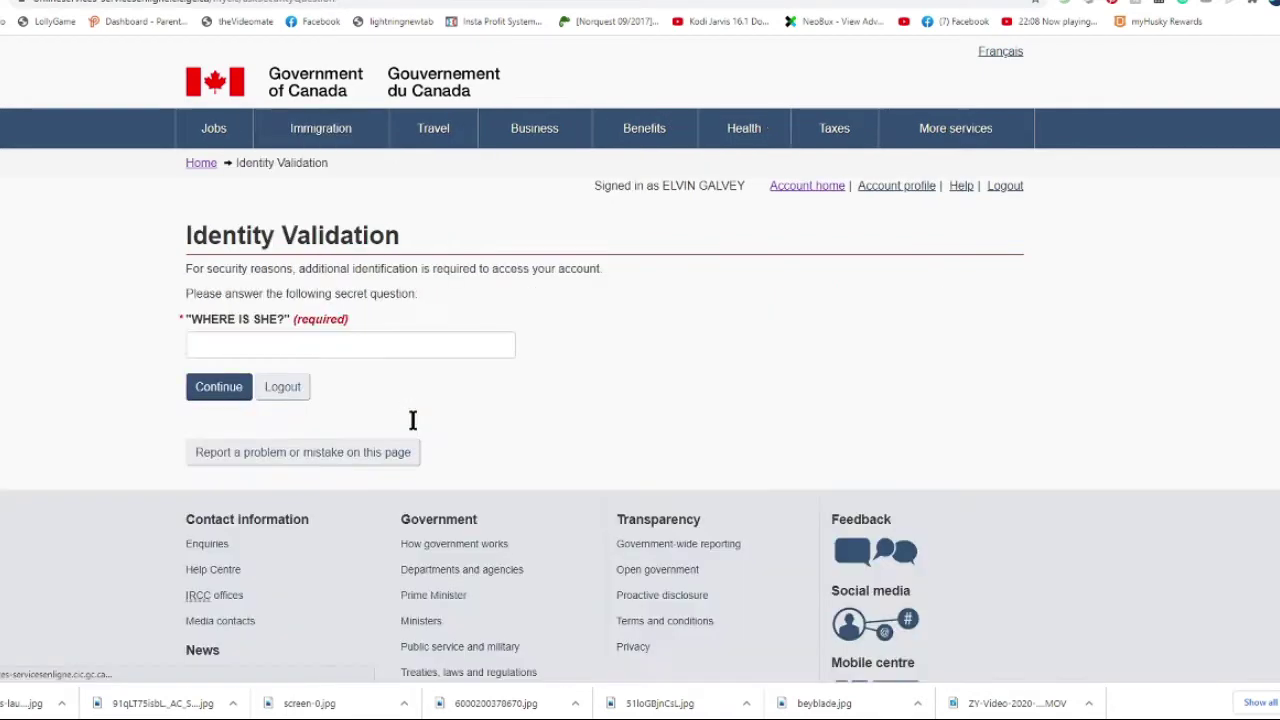
click(224, 395)
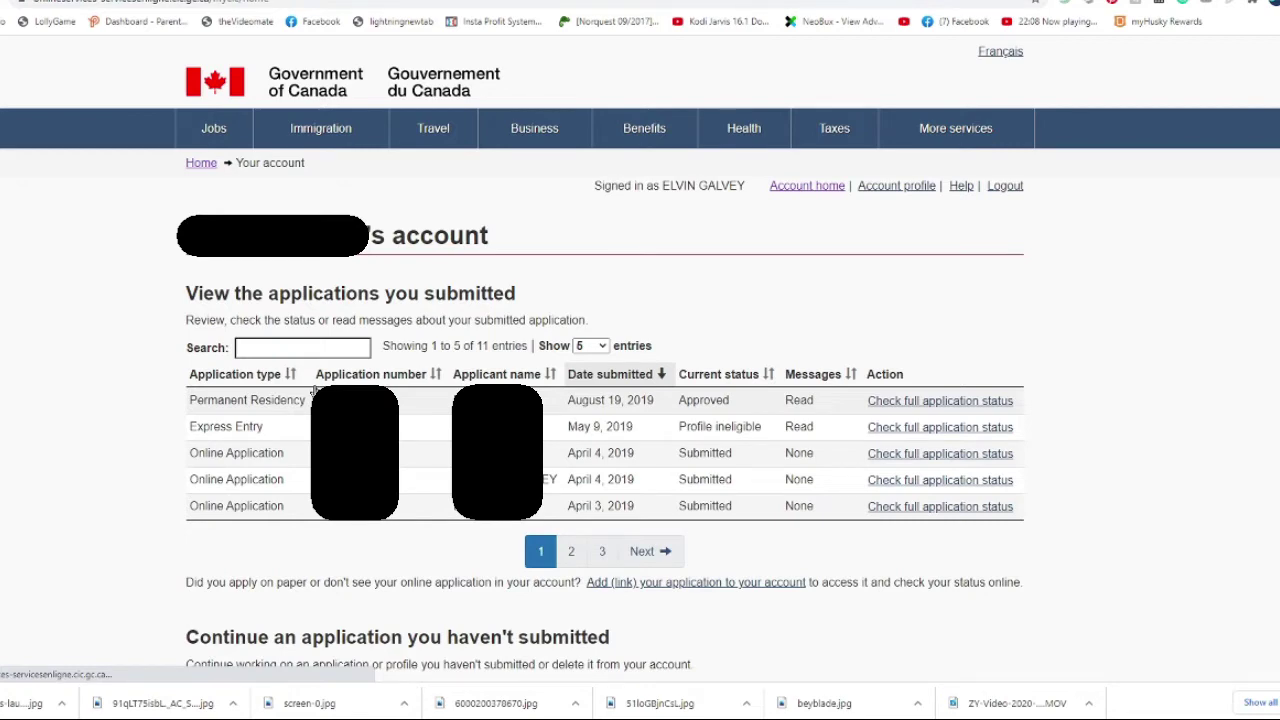
- Find the note about paper applications and open the 'Add (link) your application' form
scroll(1081, 394, down, 5)
scroll(1081, 394, up, 3)
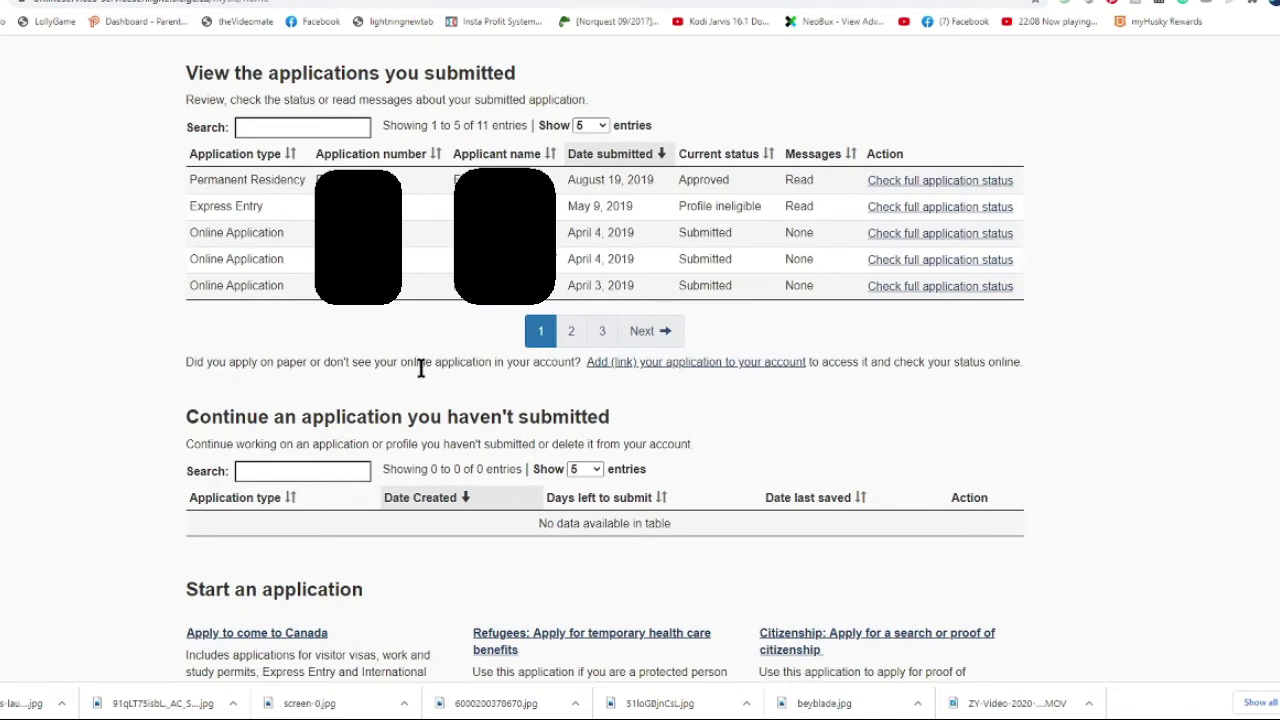
drag(188, 364, 1025, 368)
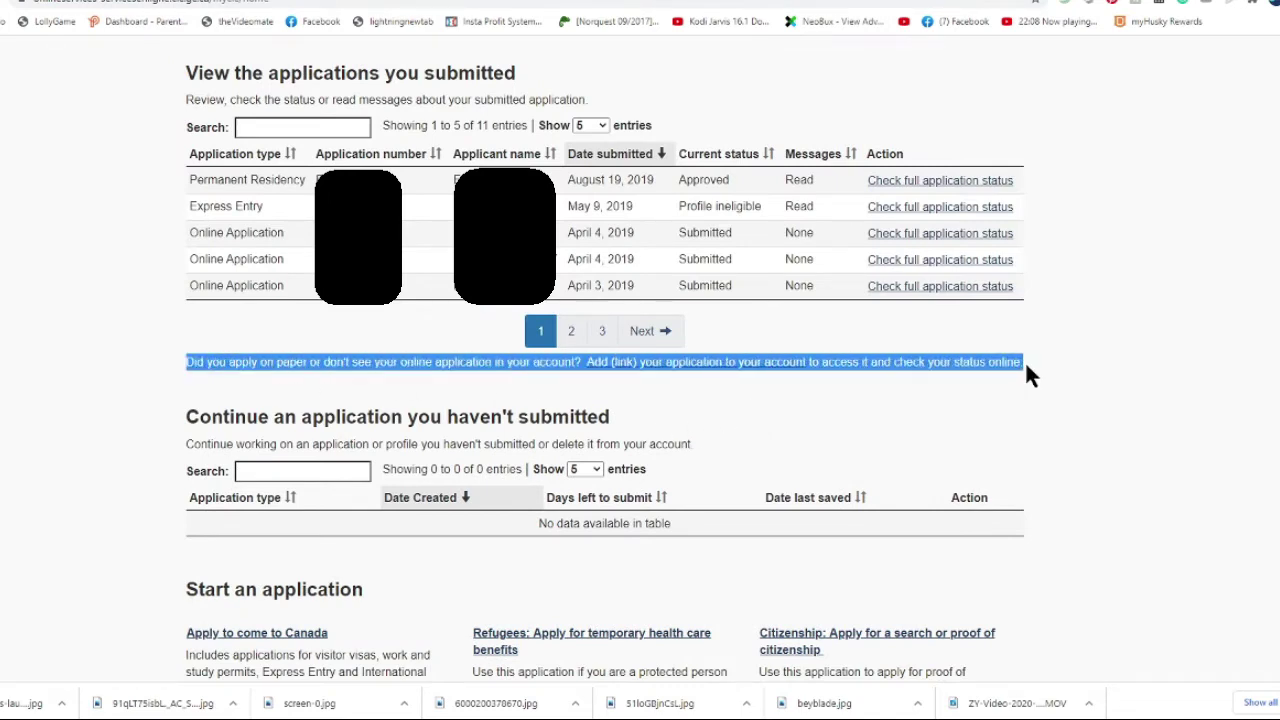
click(697, 403)
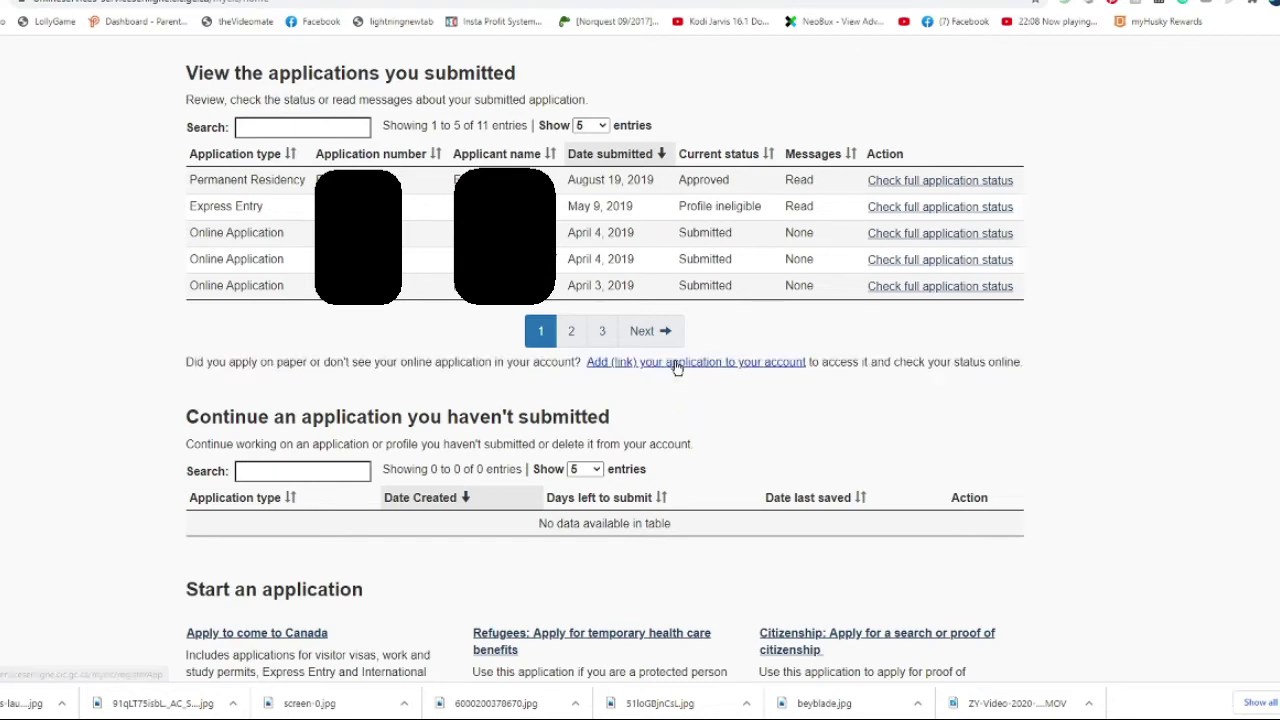
click(672, 362)
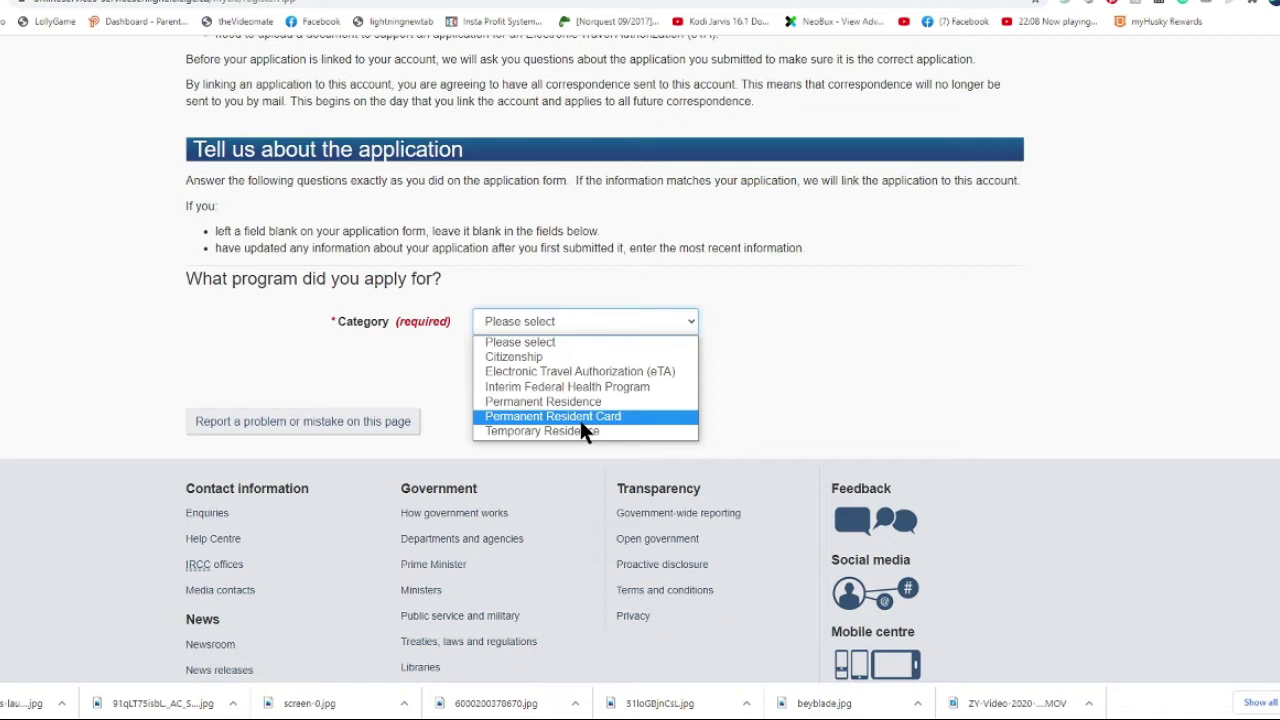
- Choose category Permanent Resident Card, identify the application by UCI and family name, and fill in the UCI
click(582, 416)
click(640, 402)
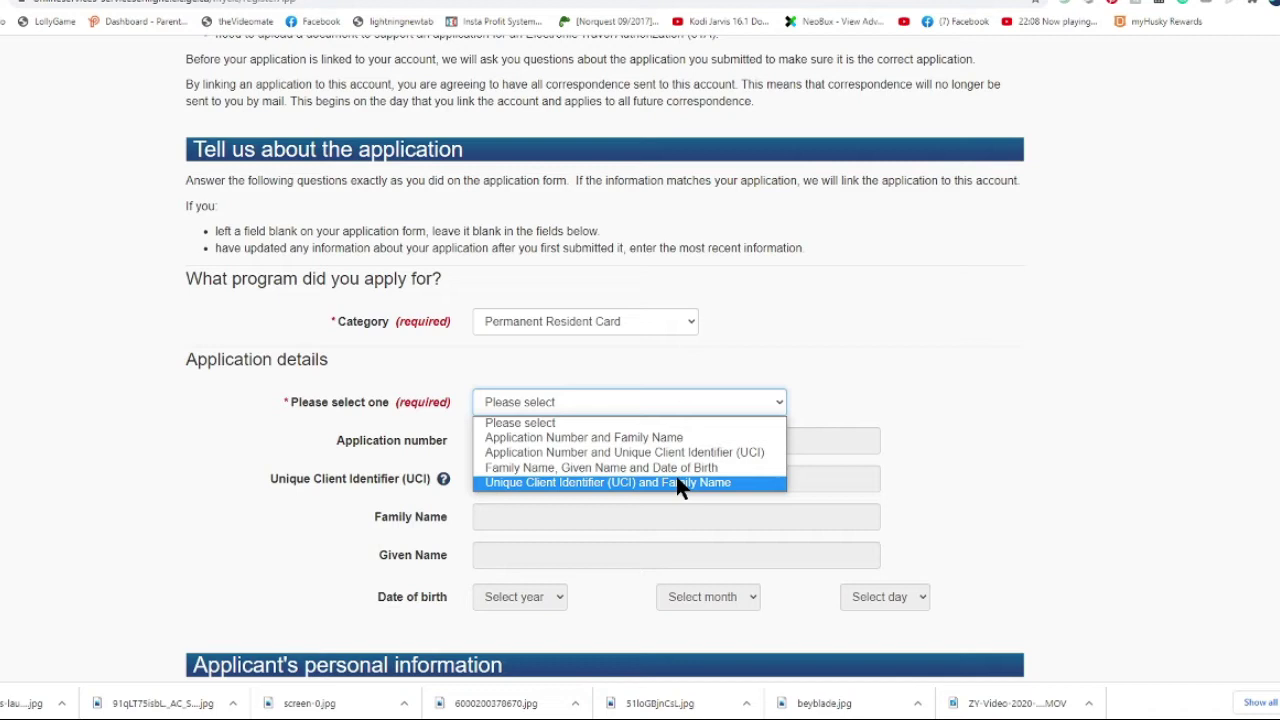
click(676, 484)
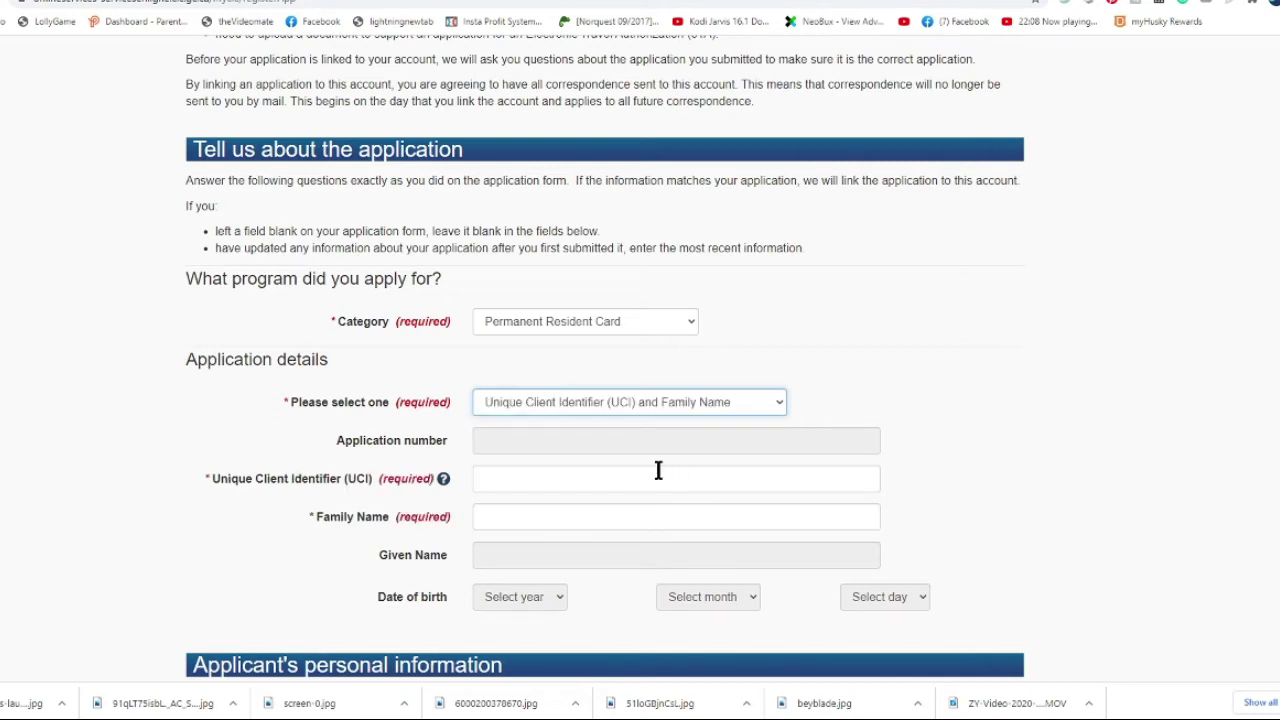
click(572, 481)
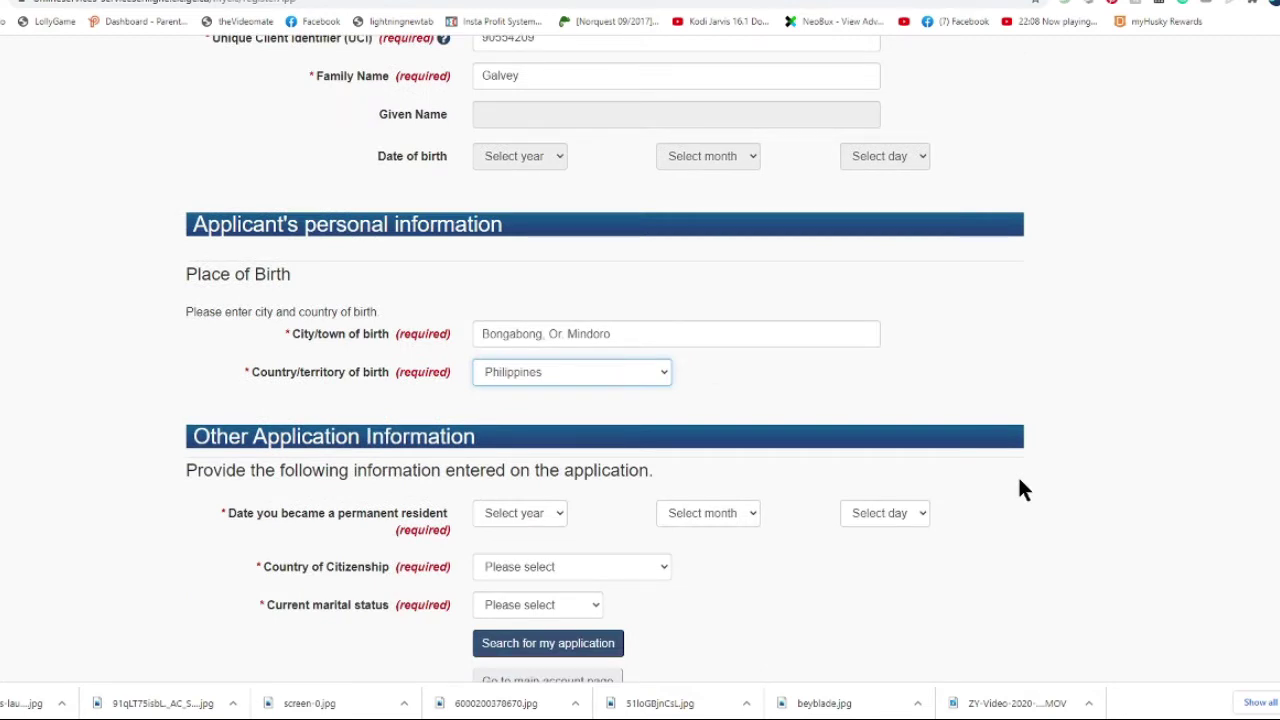
- Set the permanent-resident date to 2020 September 14
click(520, 513)
click(529, 224)
click(733, 513)
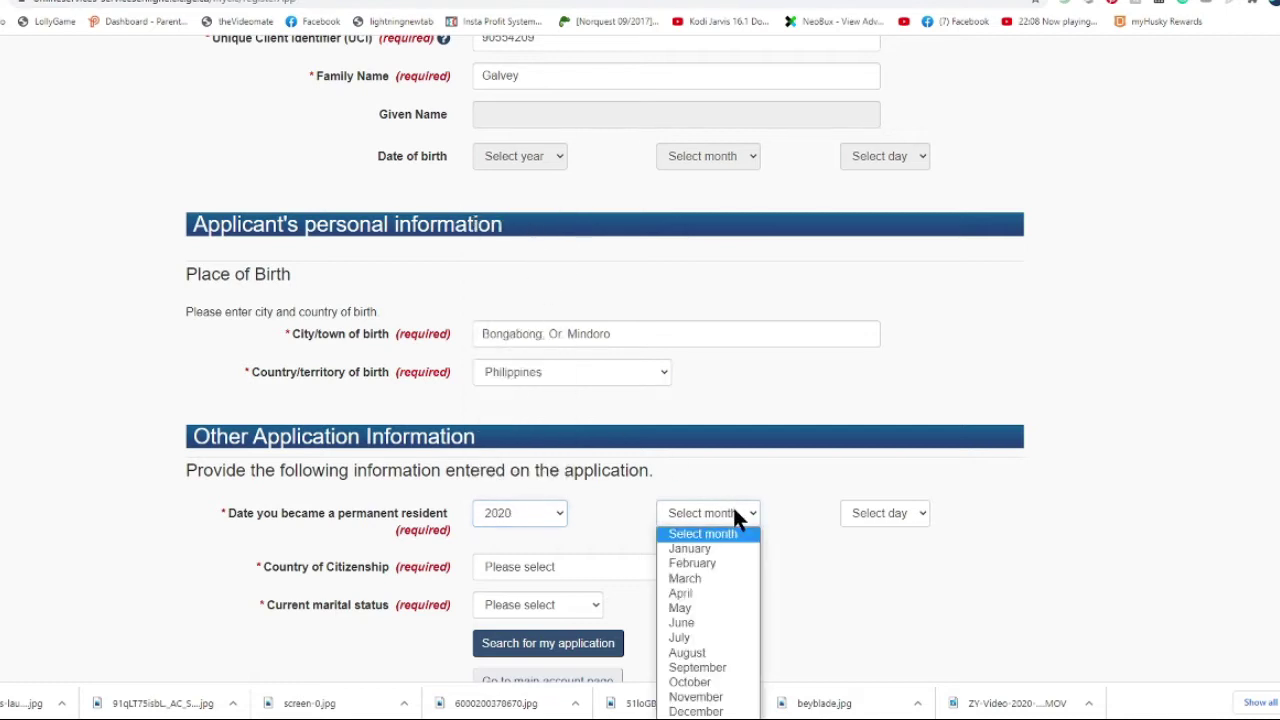
click(731, 667)
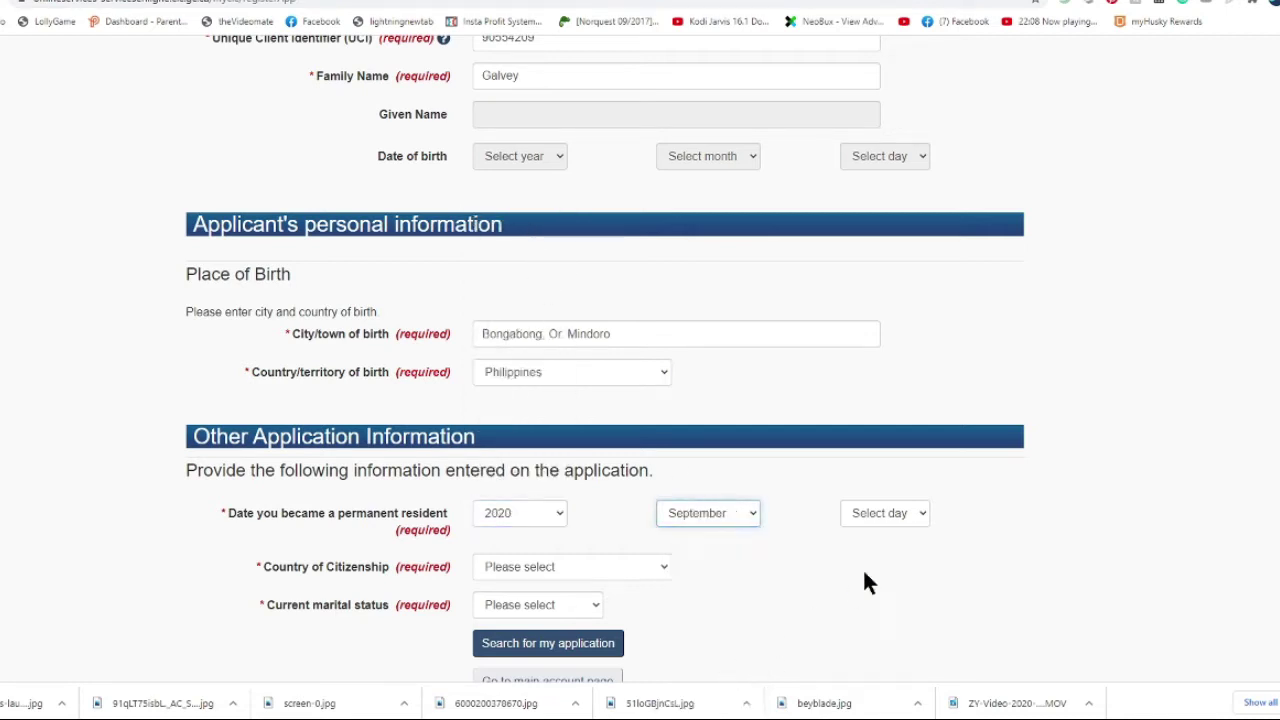
click(893, 513)
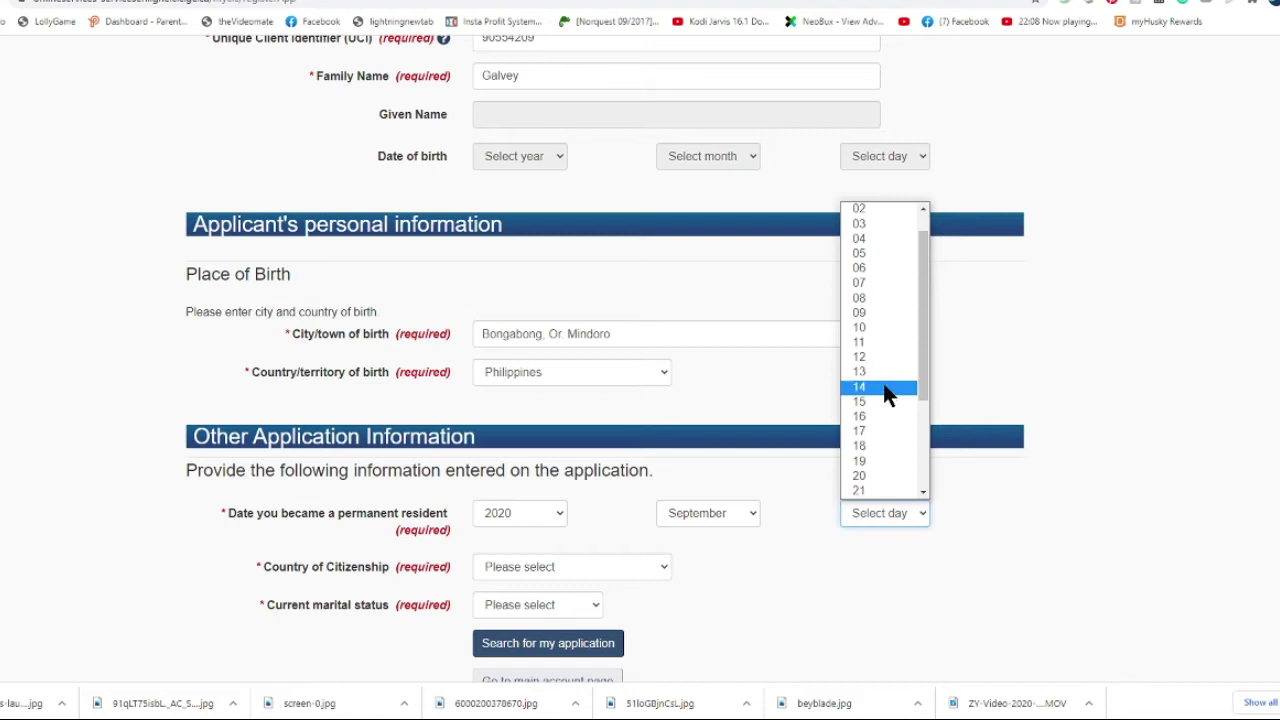
click(885, 389)
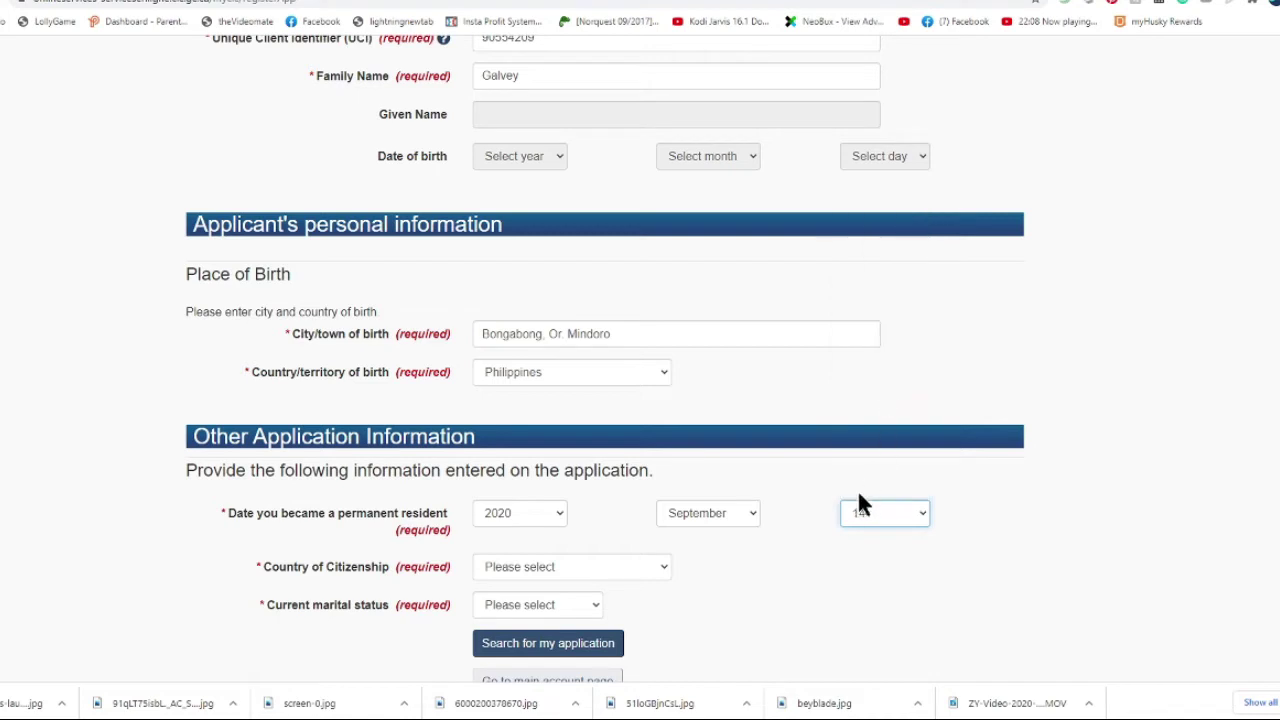
- Set country of citizenship to Philippines and current marital status to Married
click(645, 567)
scroll(612, 450, down, 20)
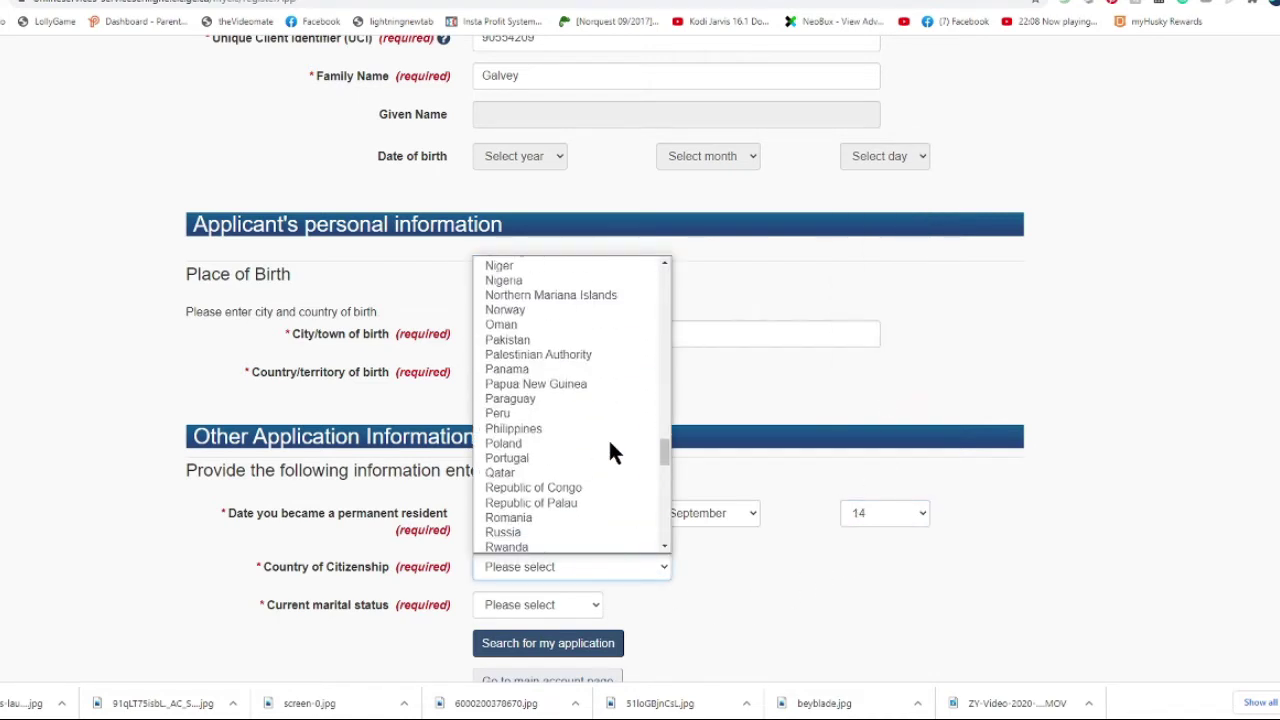
click(556, 429)
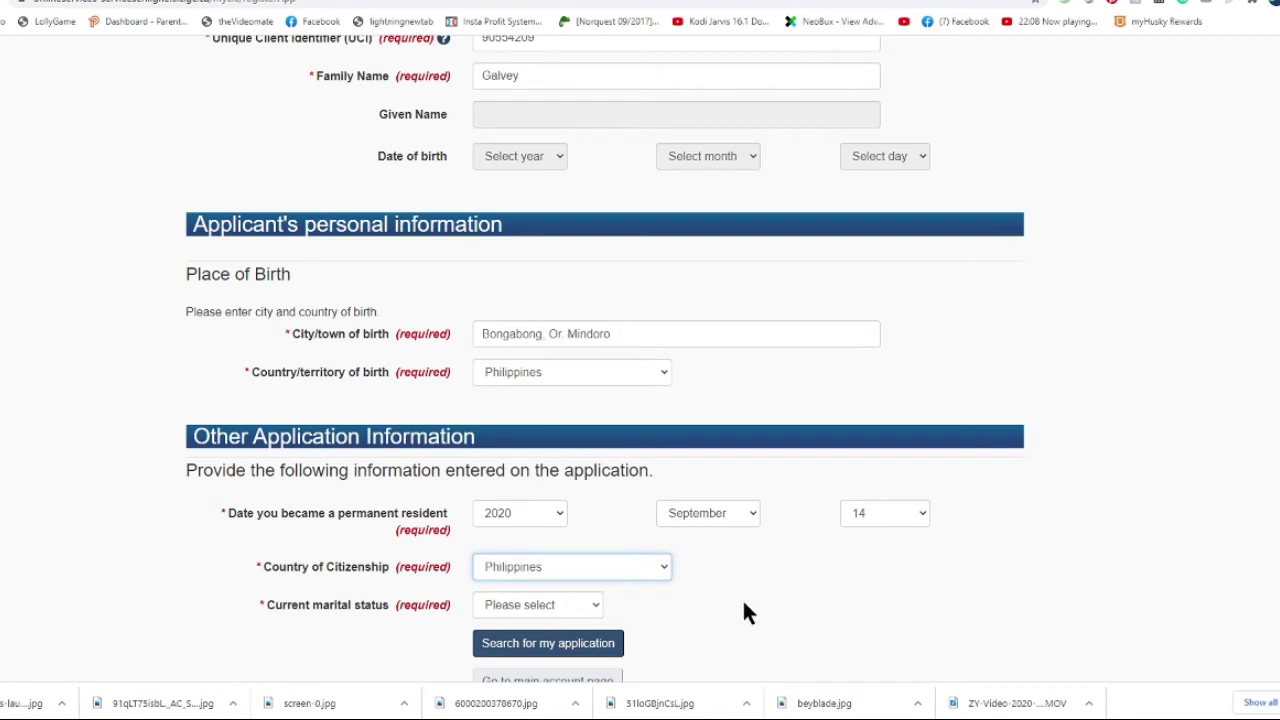
click(588, 605)
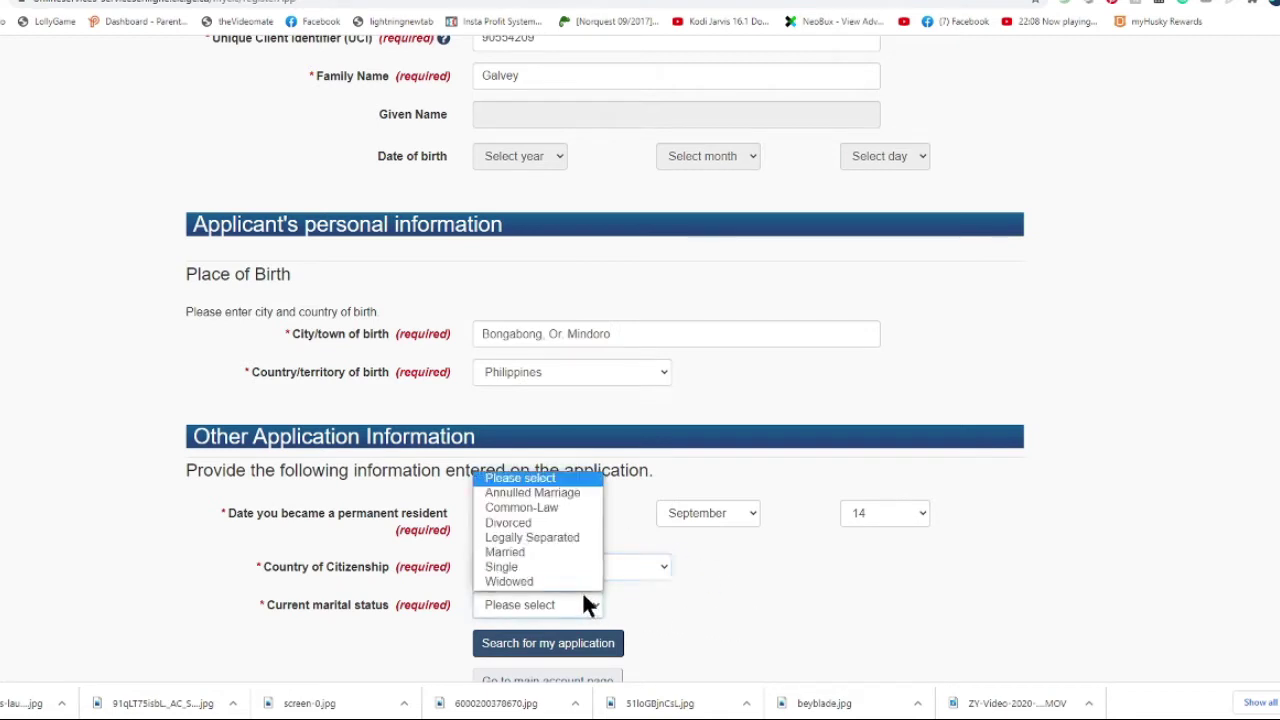
click(565, 555)
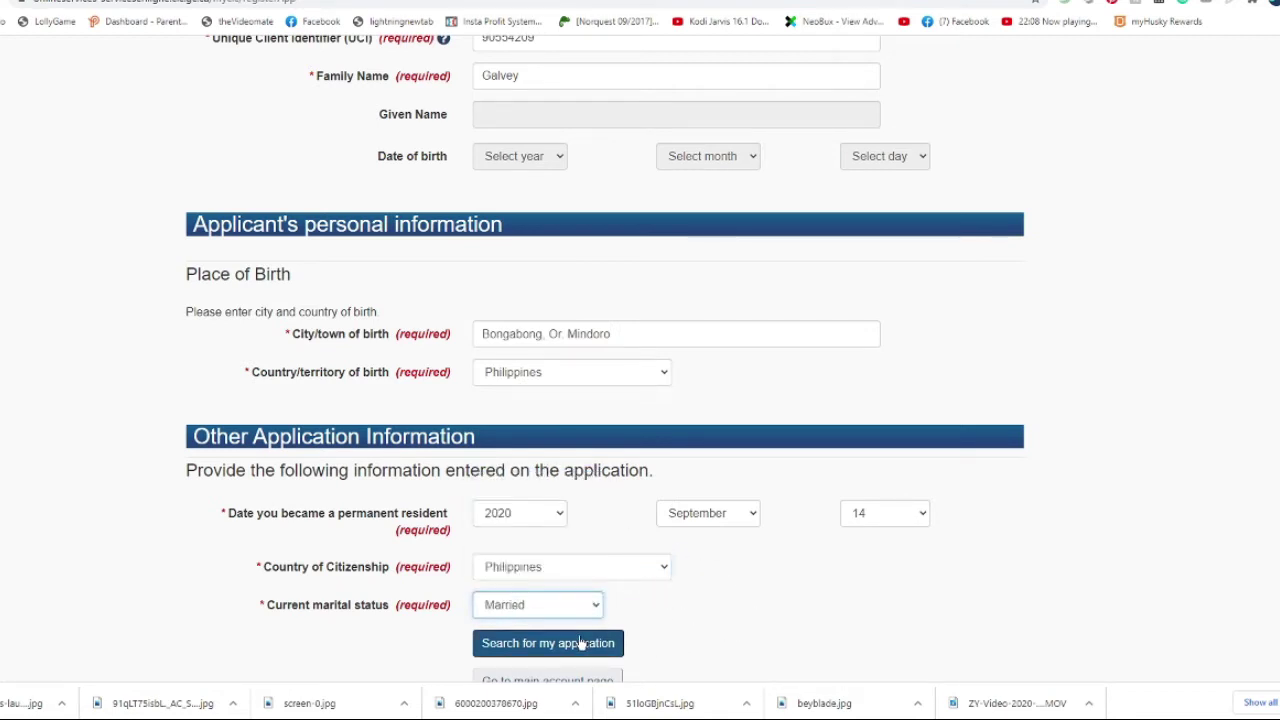
scroll(783, 600, down, 3)
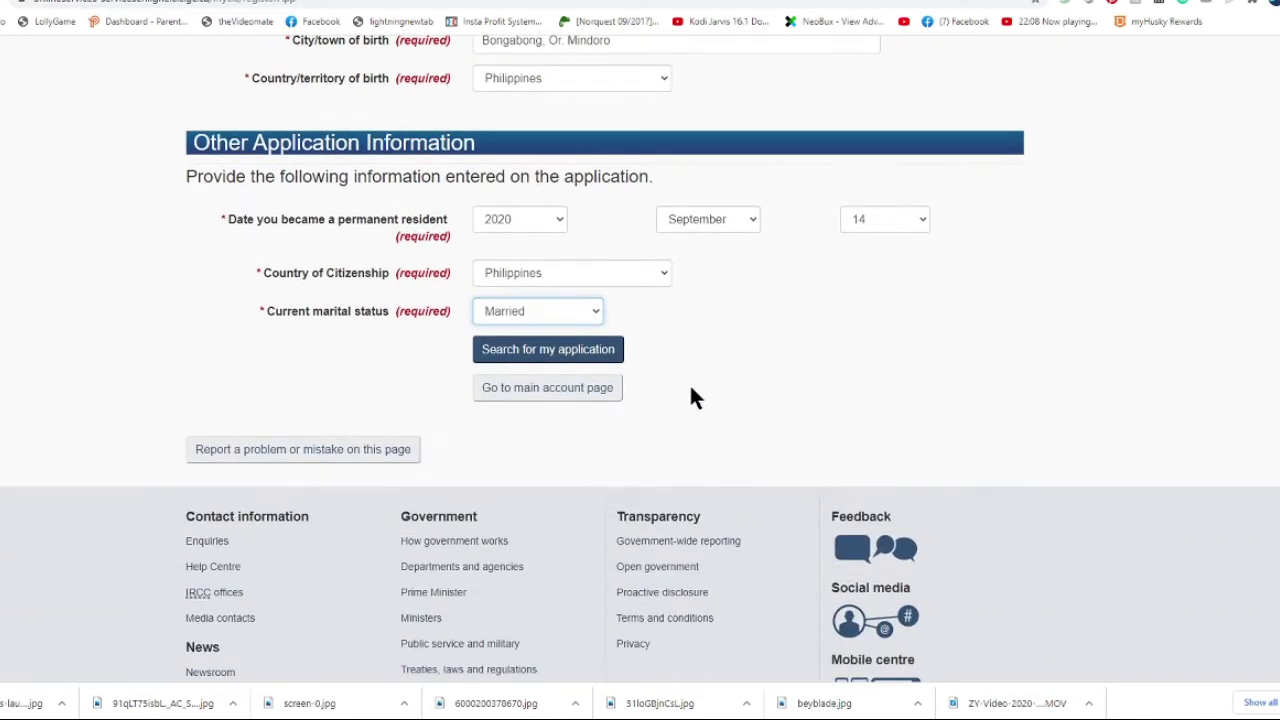
- Search for the application and, with no match found, go back to the main account page
click(556, 352)
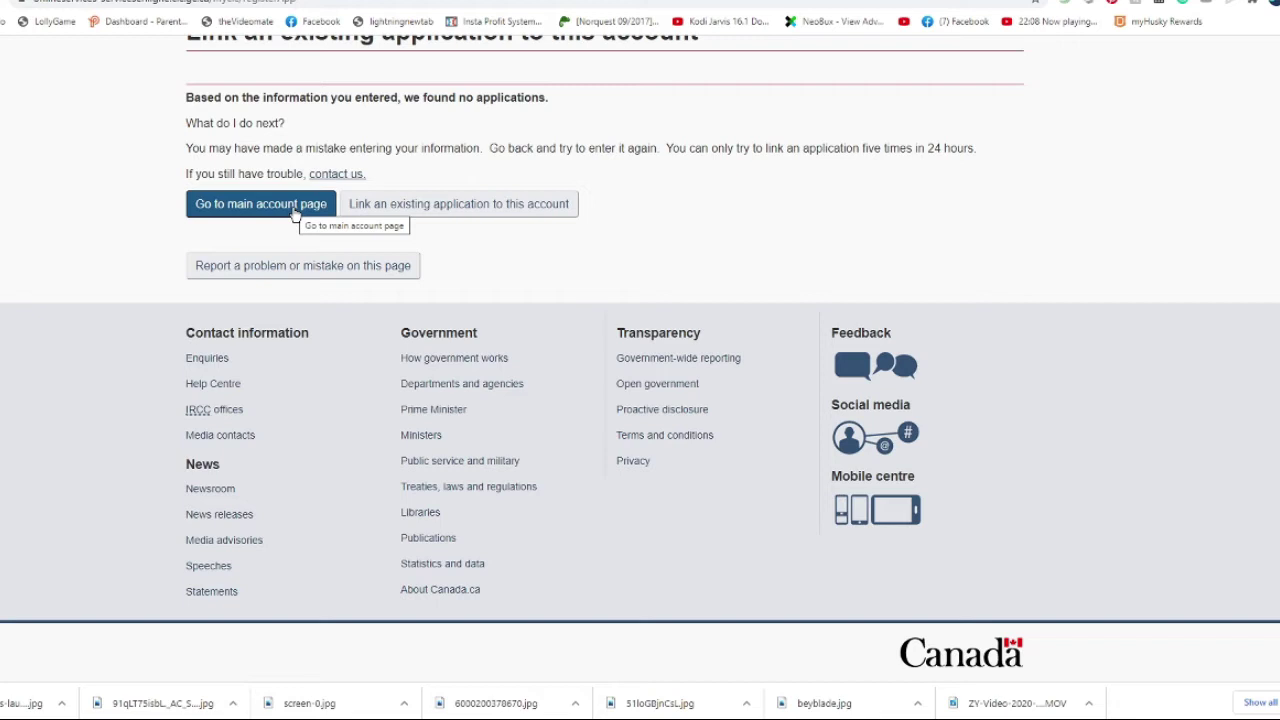
click(295, 206)
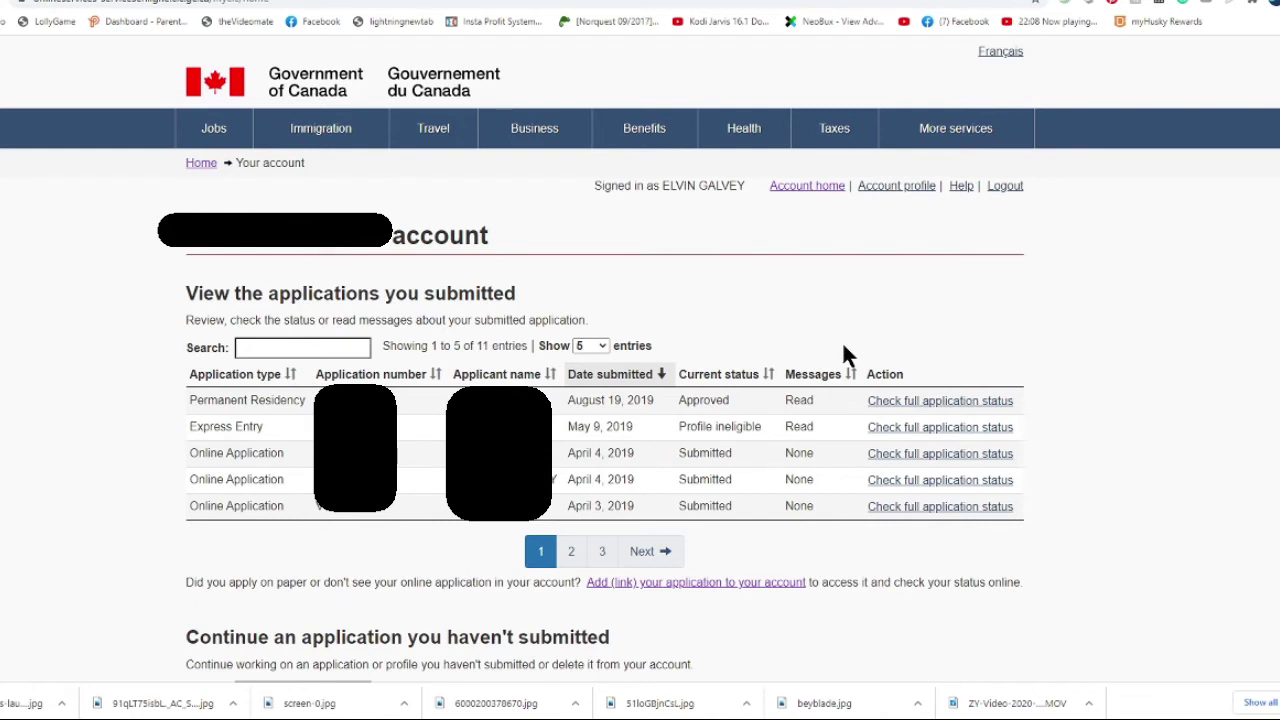
- Return to the link form and identify the application by family name, given name and date of birth
key(alt+Left)
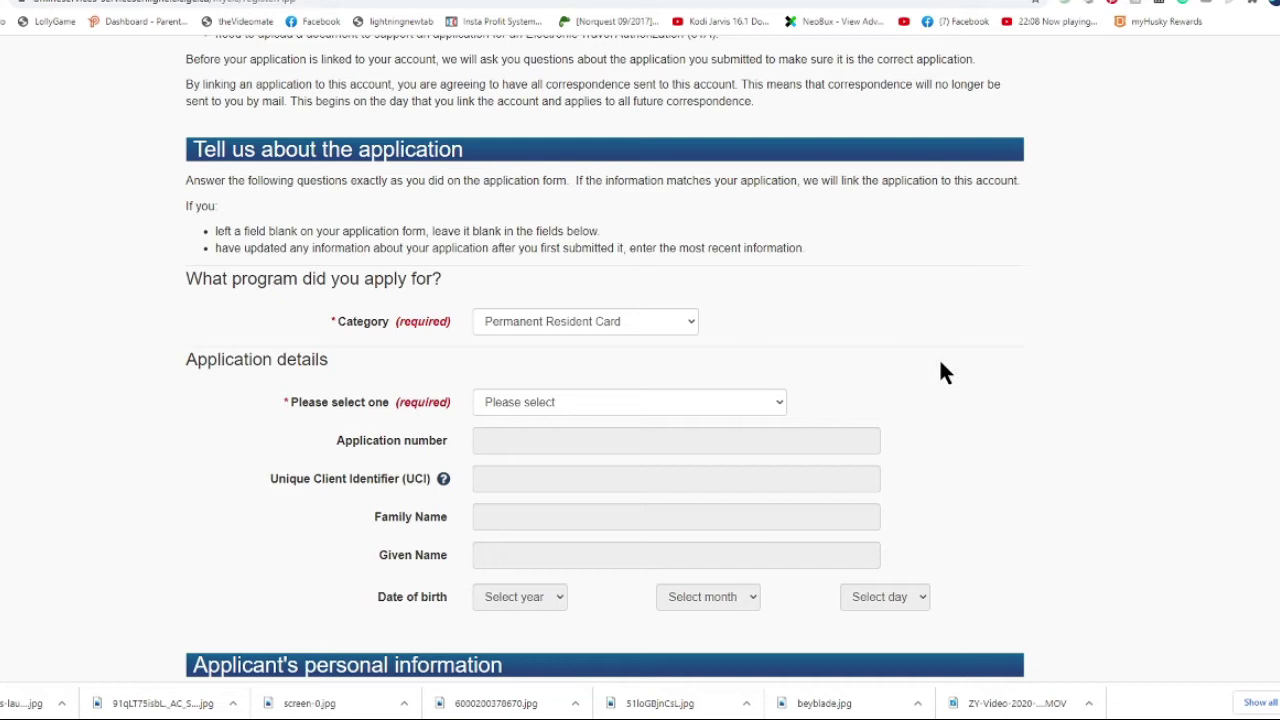
click(776, 404)
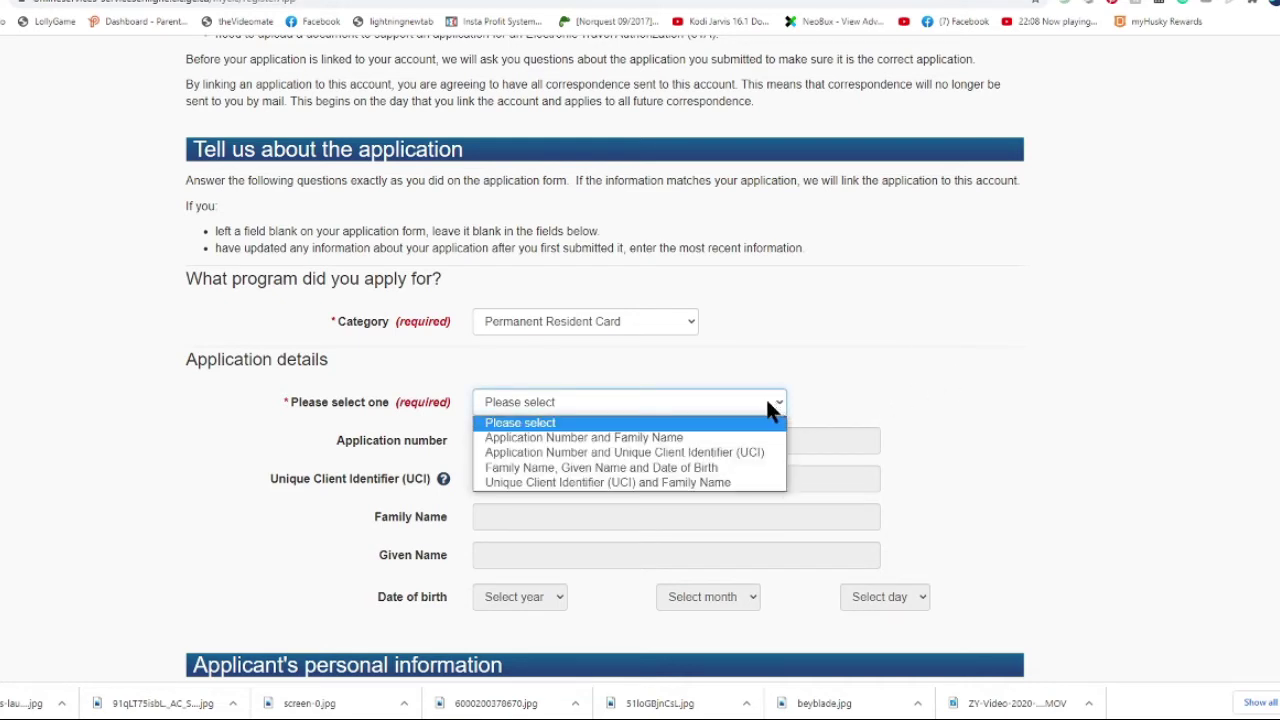
click(710, 469)
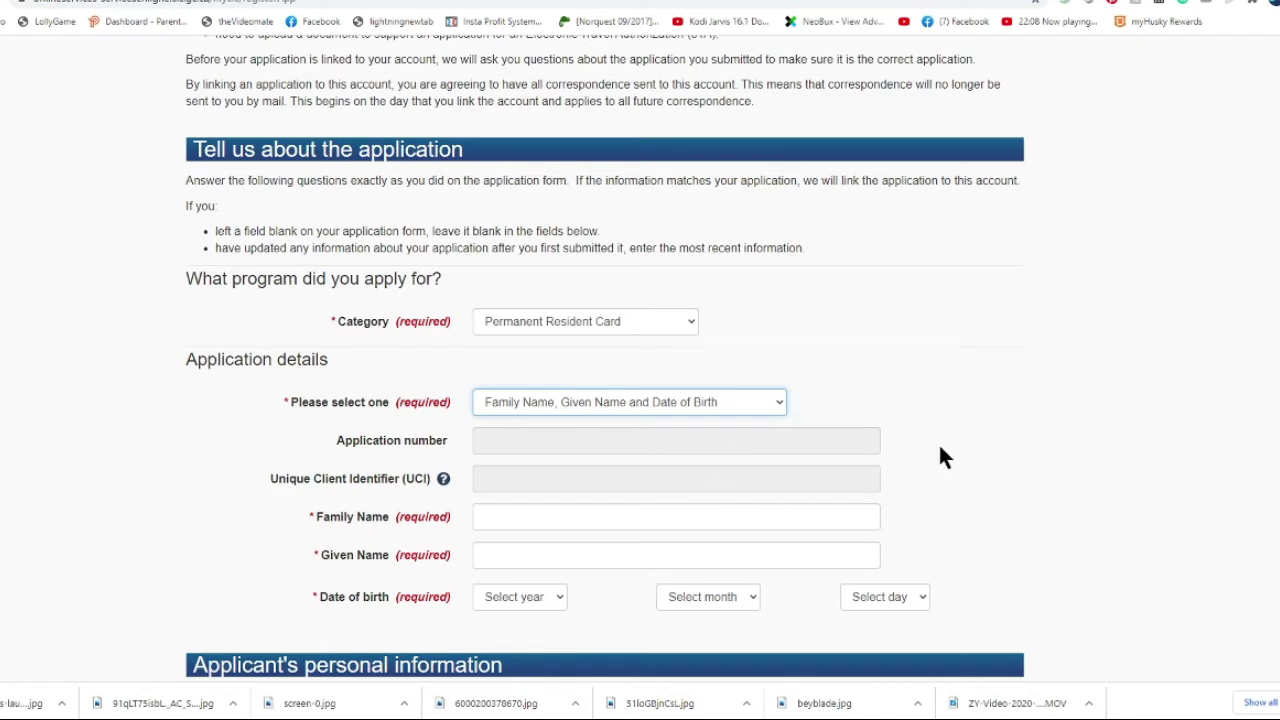
scroll(950, 455, down, 1)
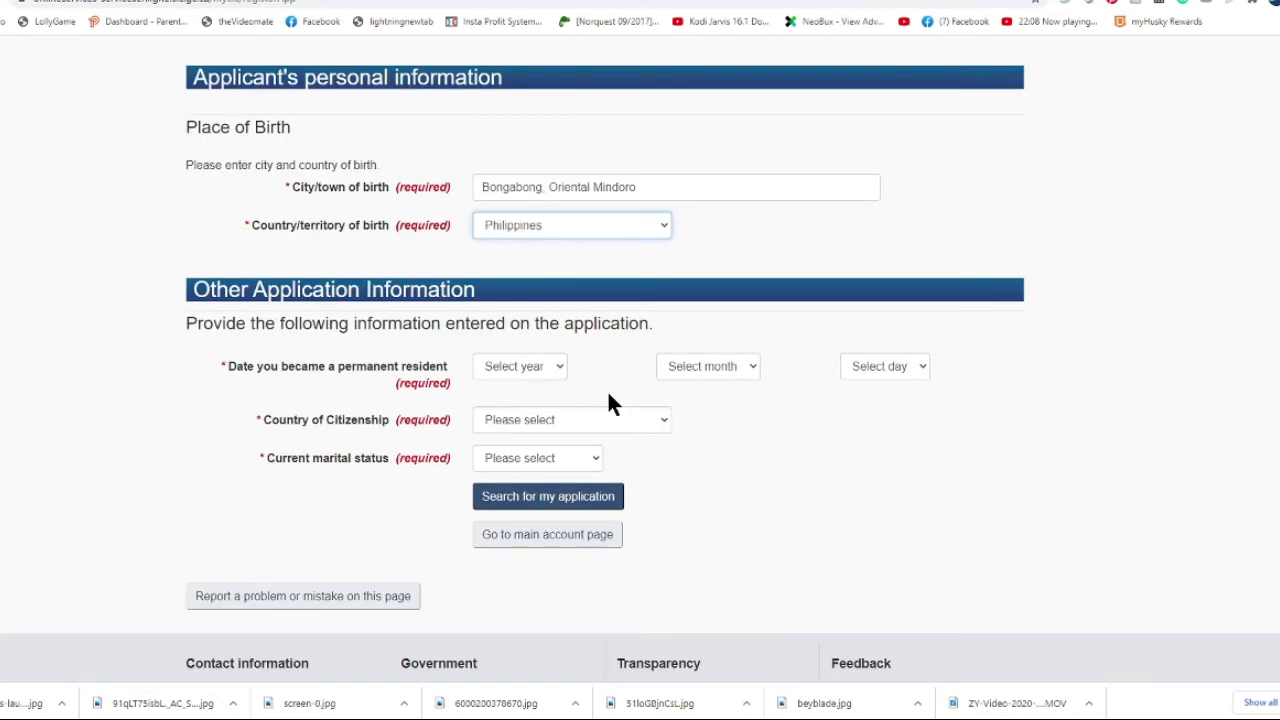
- Set the permanent resident date to 2020 September 14
click(557, 364)
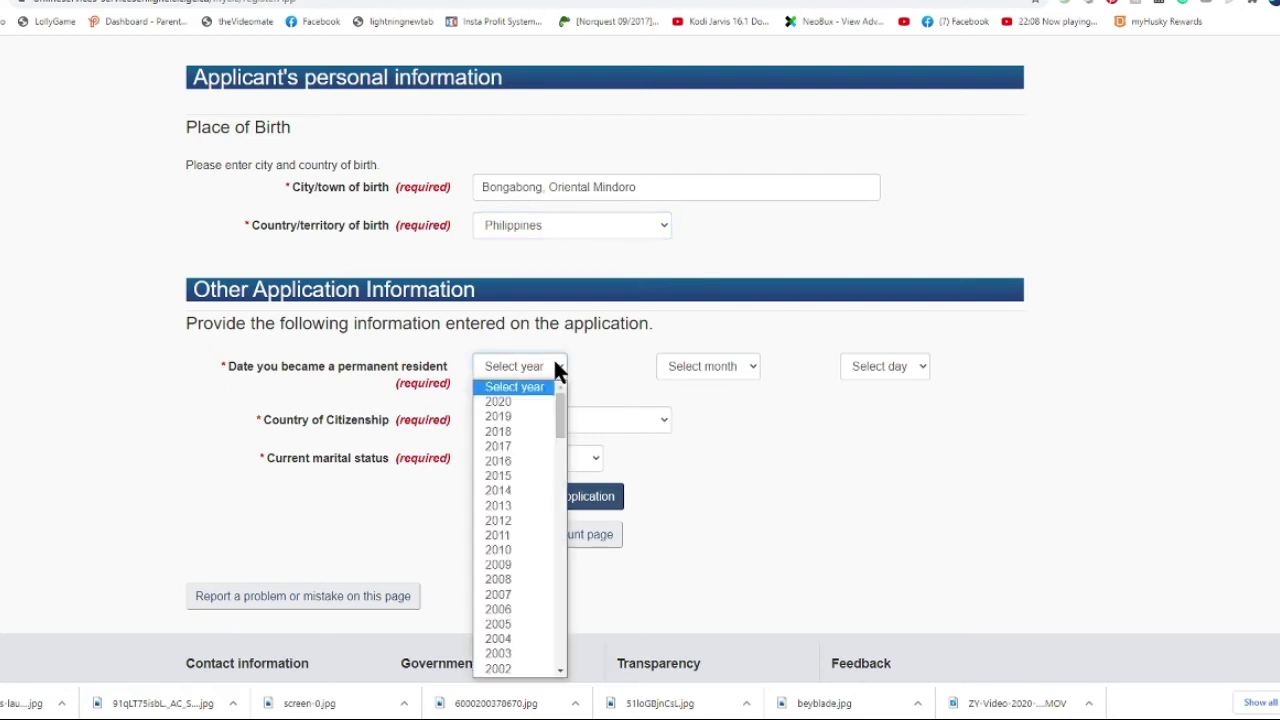
click(535, 398)
click(725, 368)
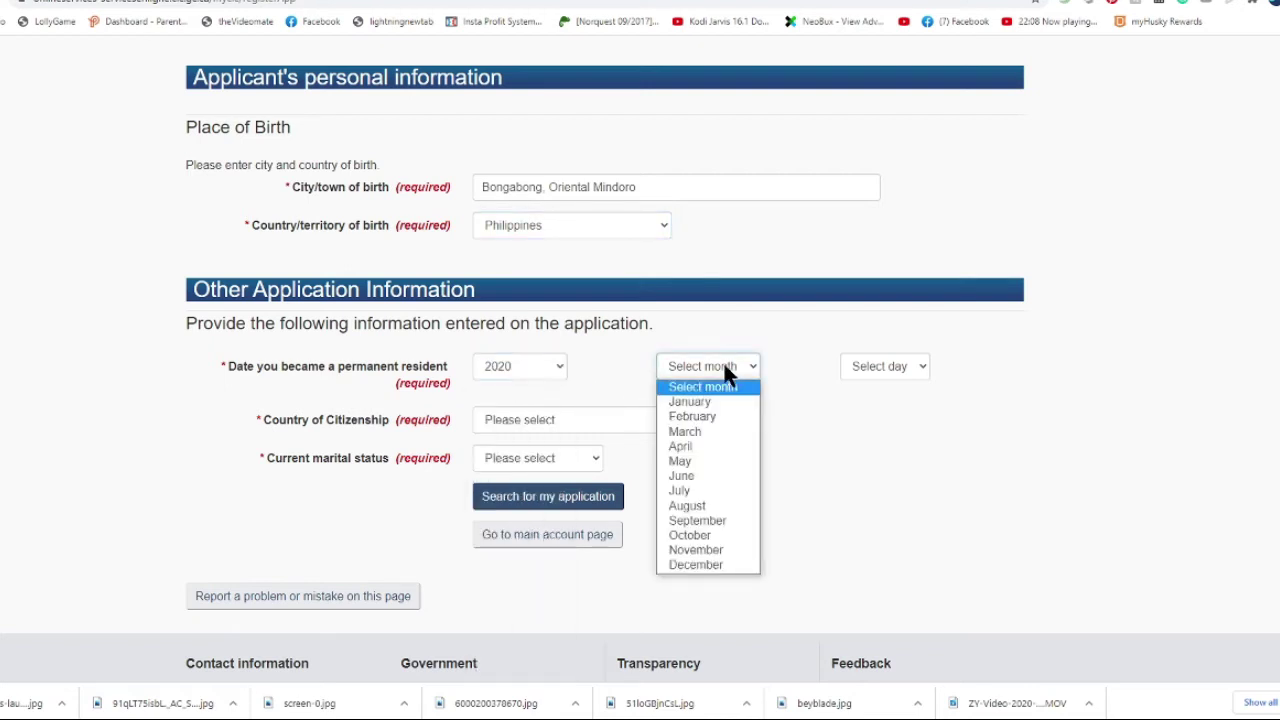
click(731, 522)
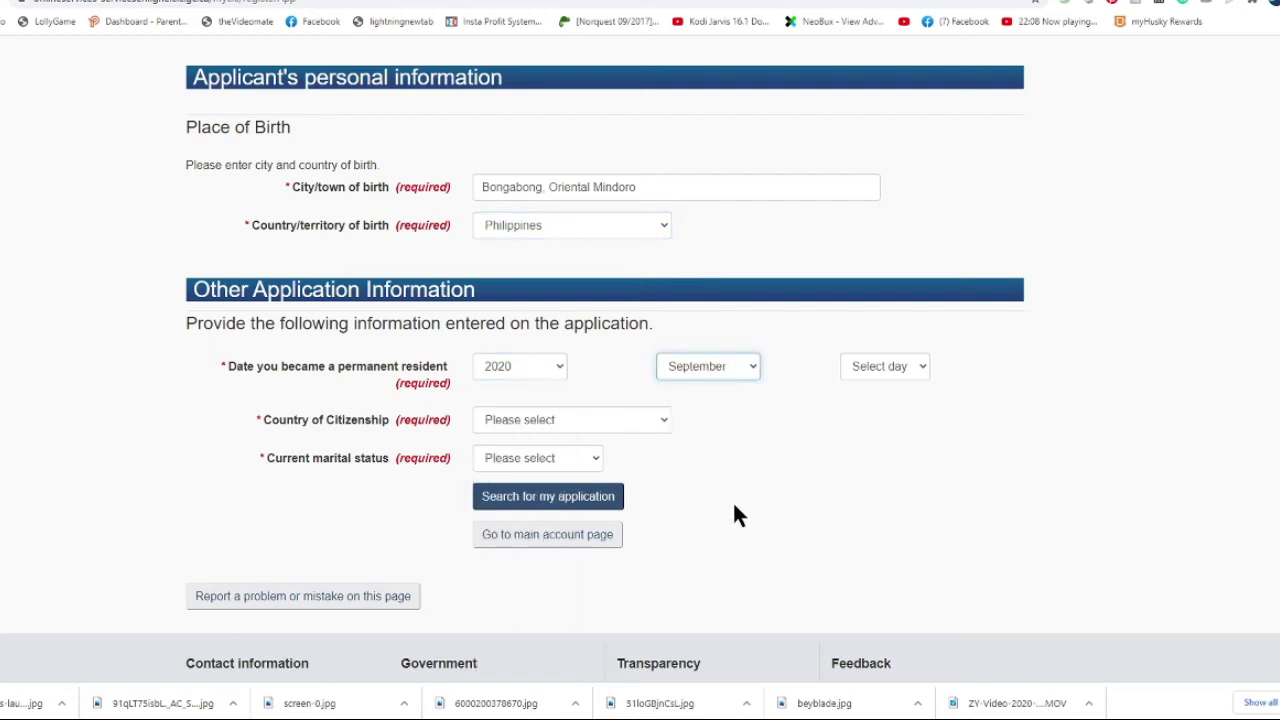
click(884, 365)
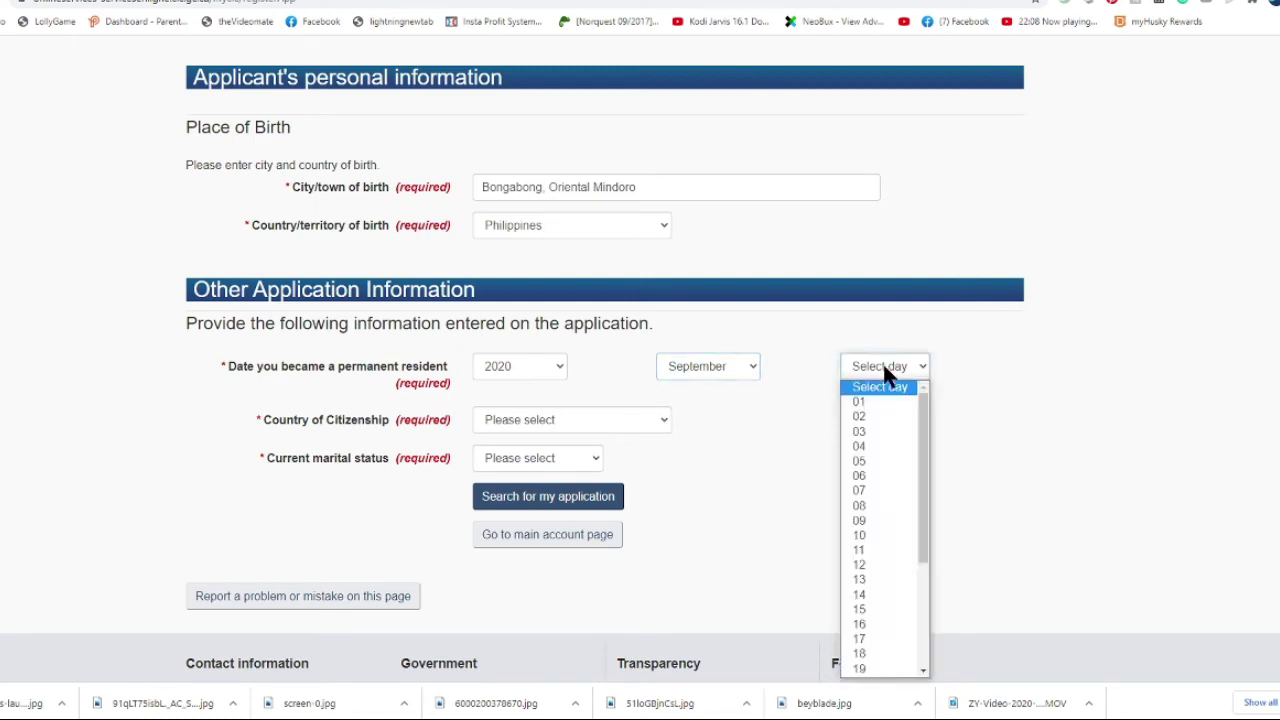
click(872, 594)
- Set citizenship to Philippines and marital status to Married, then search for the application
click(642, 424)
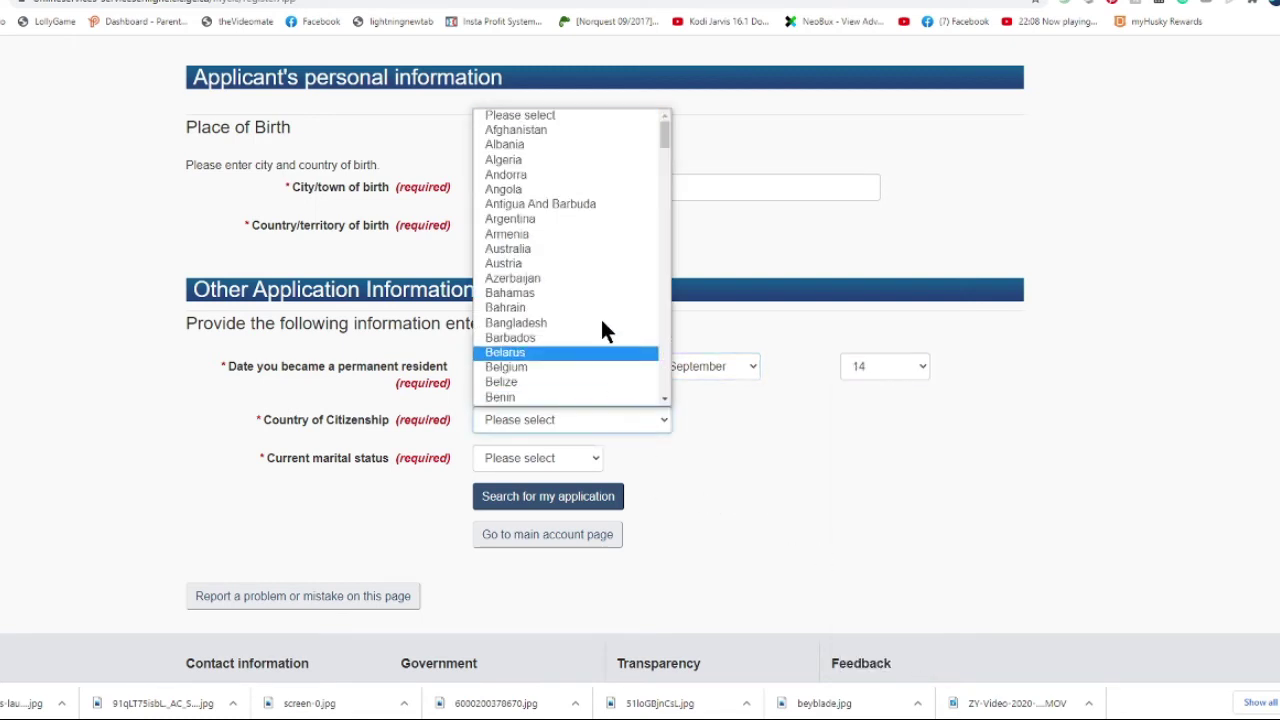
scroll(587, 300, down, 7)
scroll(587, 303, down, 12)
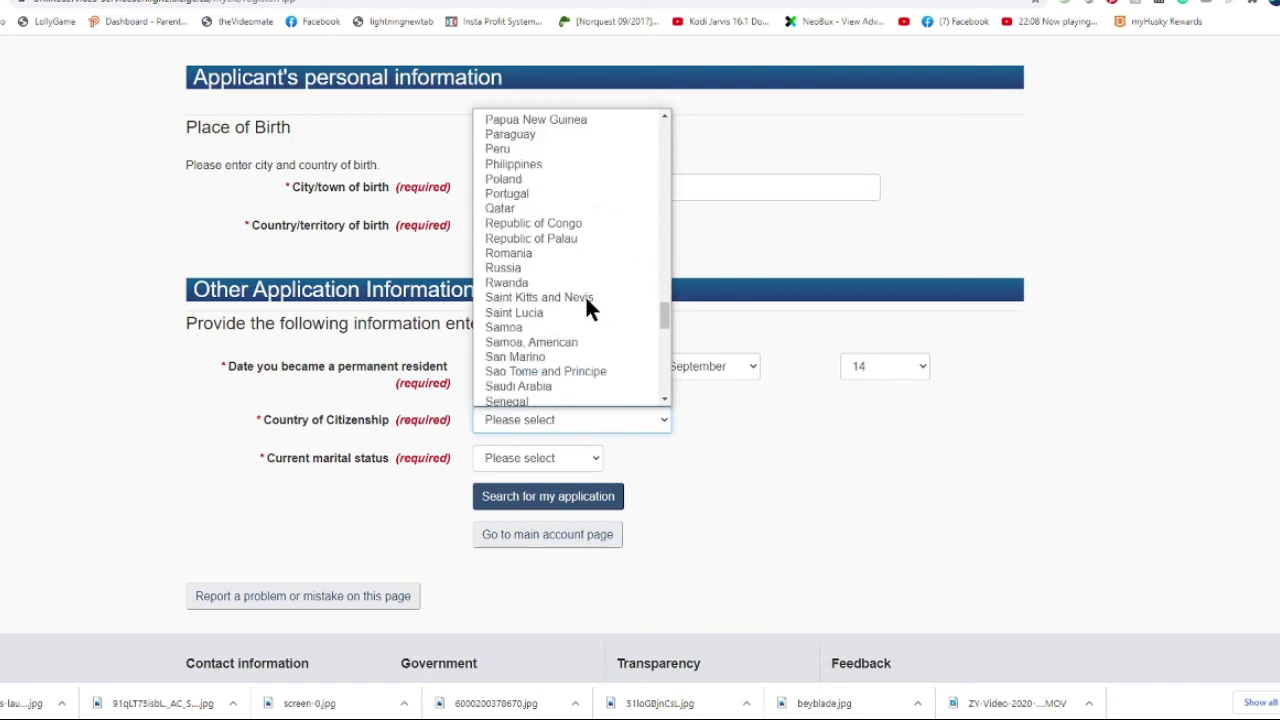
click(561, 164)
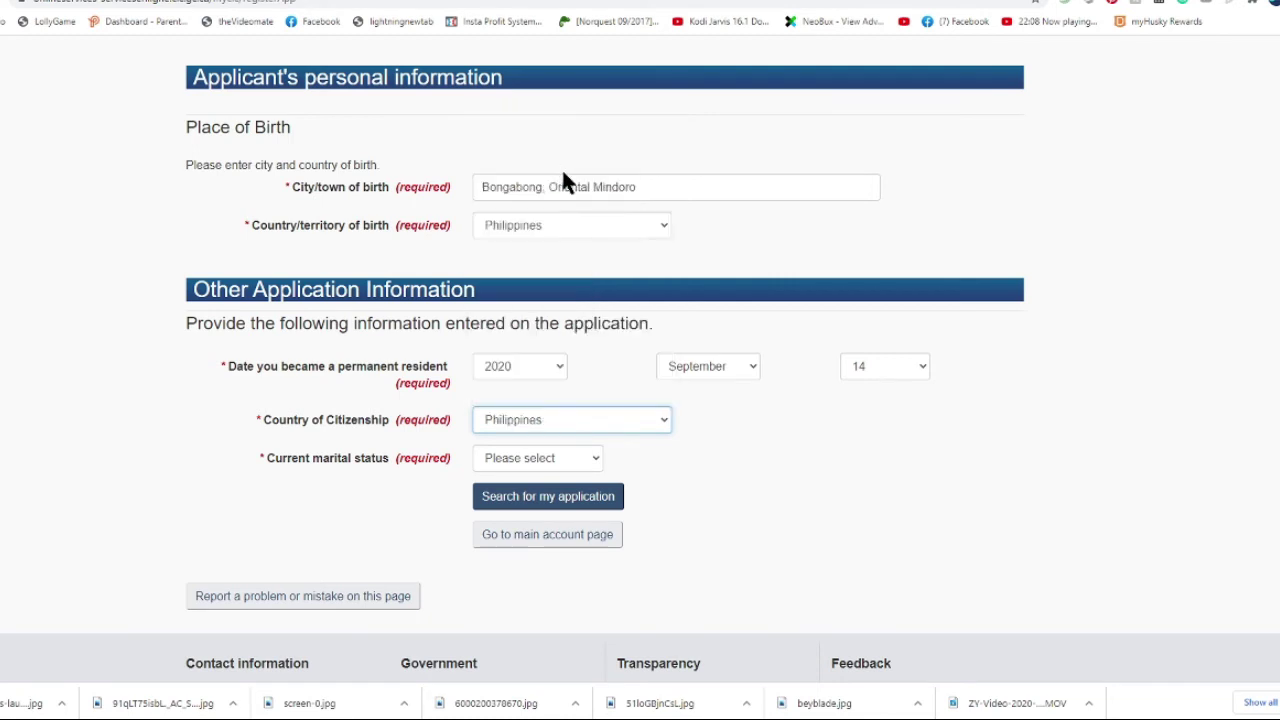
click(577, 457)
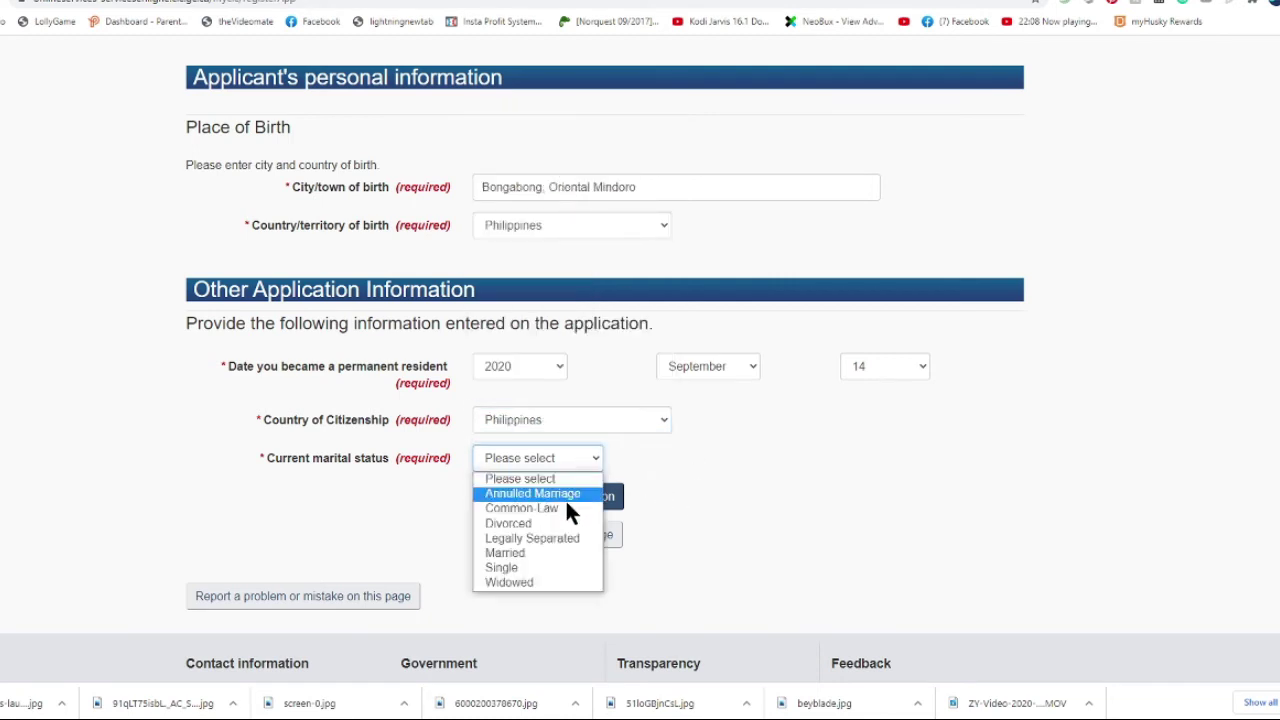
click(551, 560)
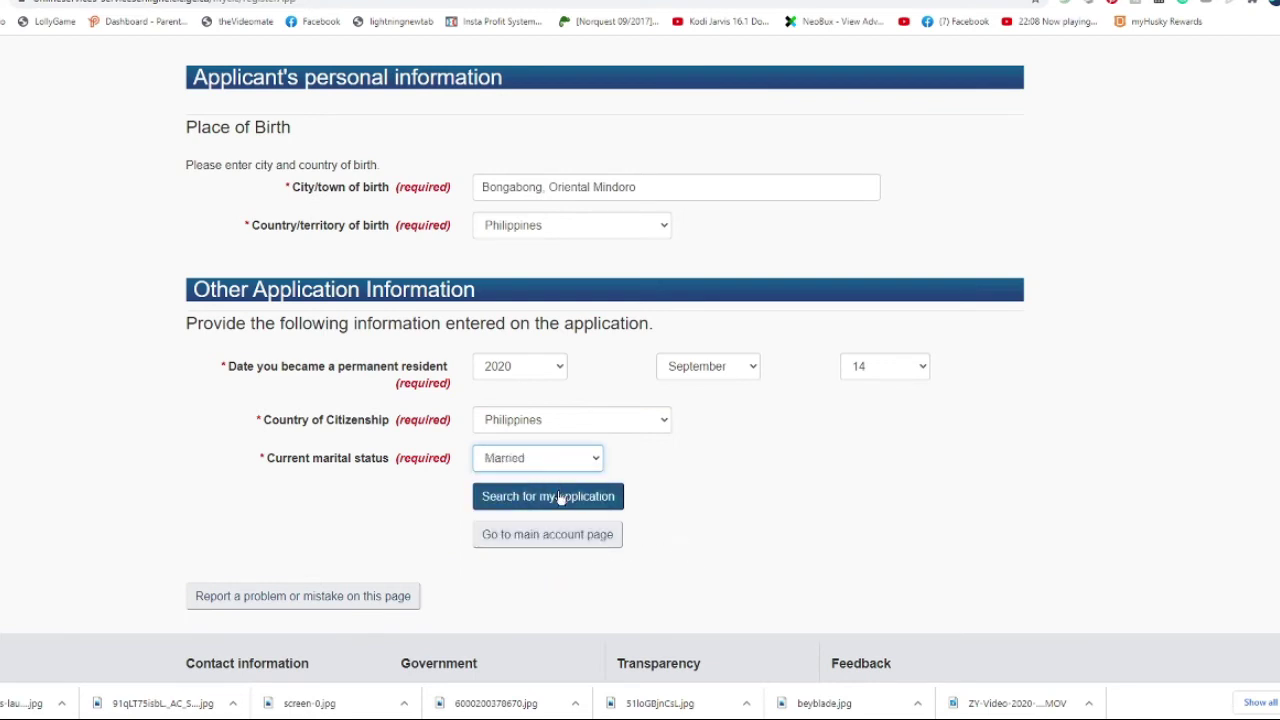
click(560, 497)
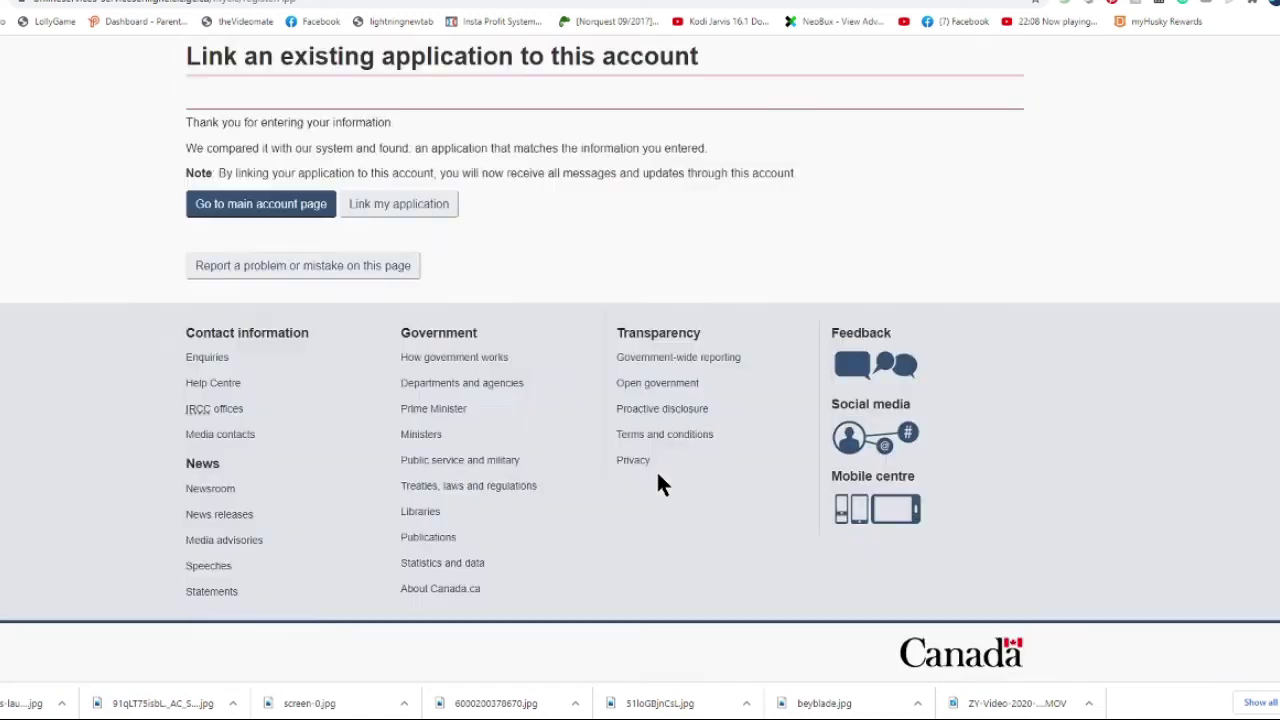
- Review the match-found message and link the found application to this account
scroll(656, 469, up, 1)
drag(186, 196, 392, 199)
click(419, 221)
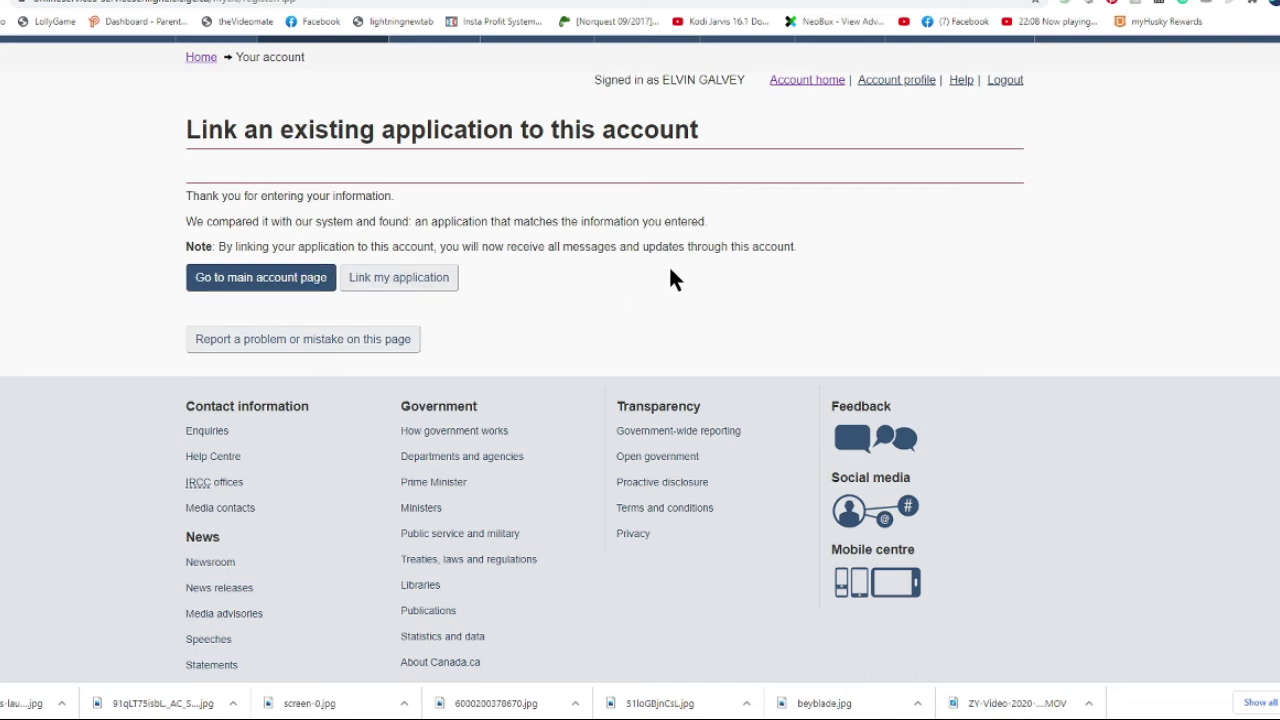
click(406, 285)
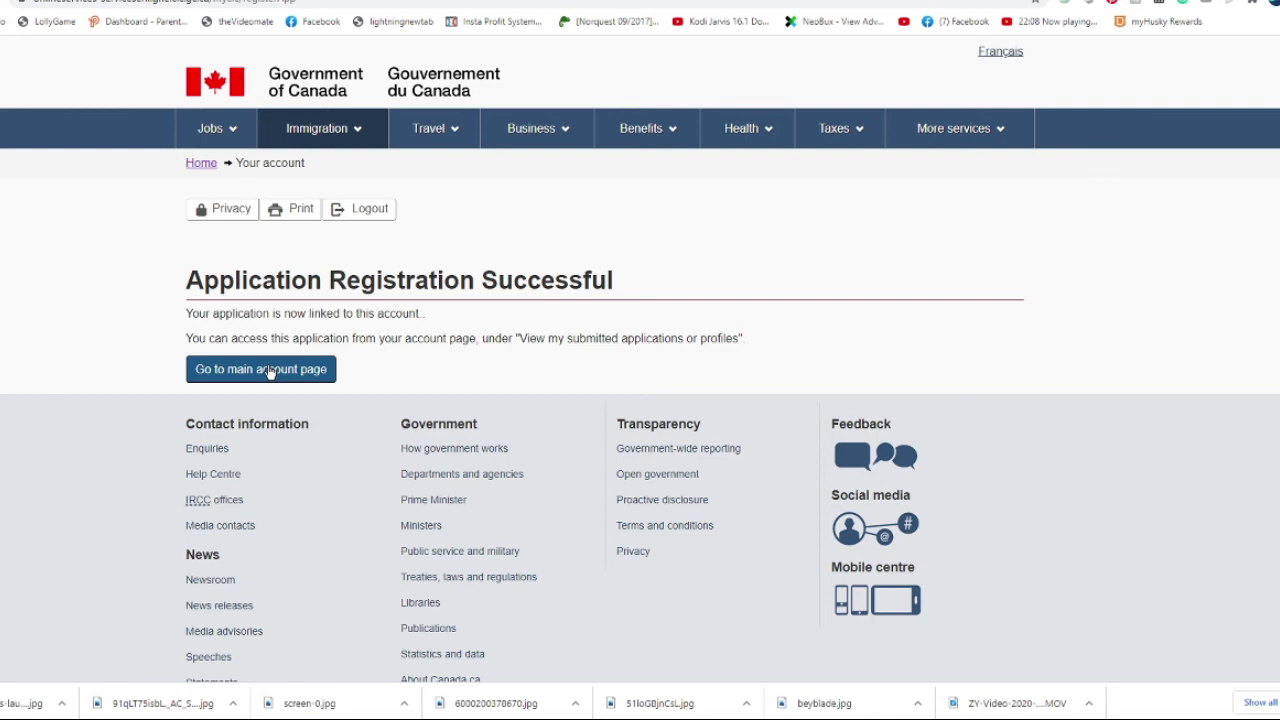
- Return to the main account page and open the Permanent Resident Card application's full status
click(269, 370)
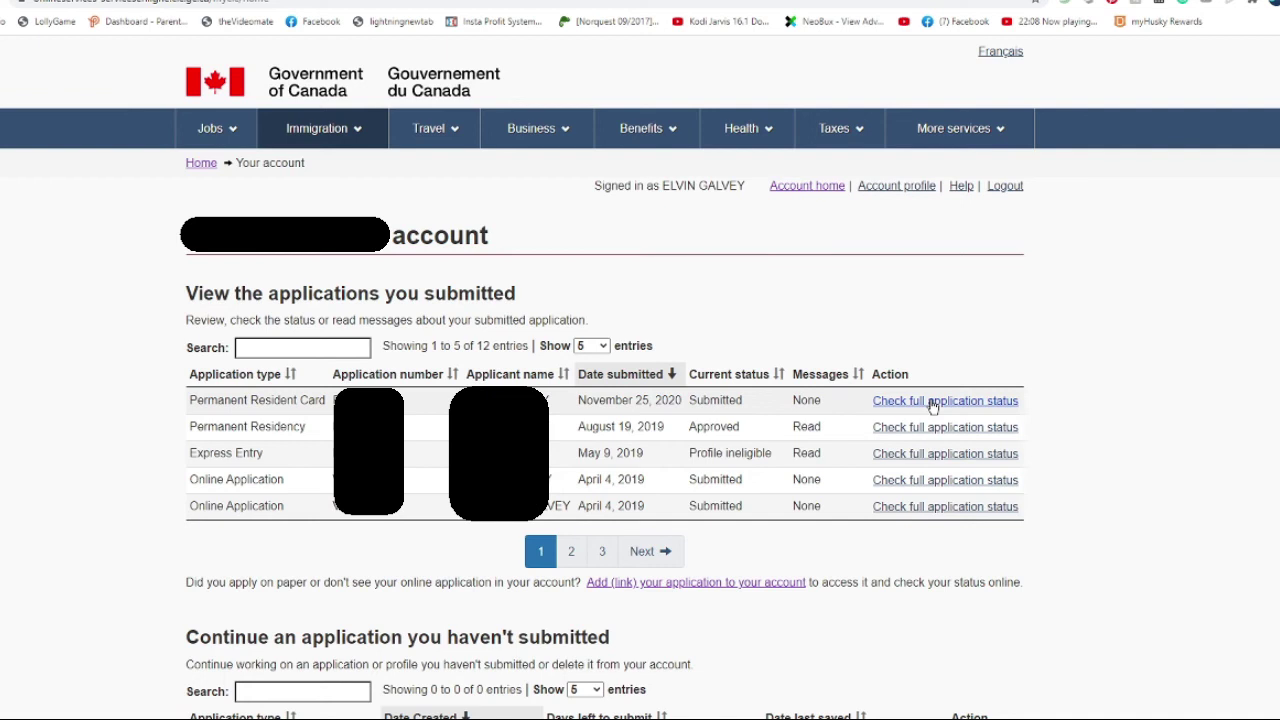
click(933, 404)
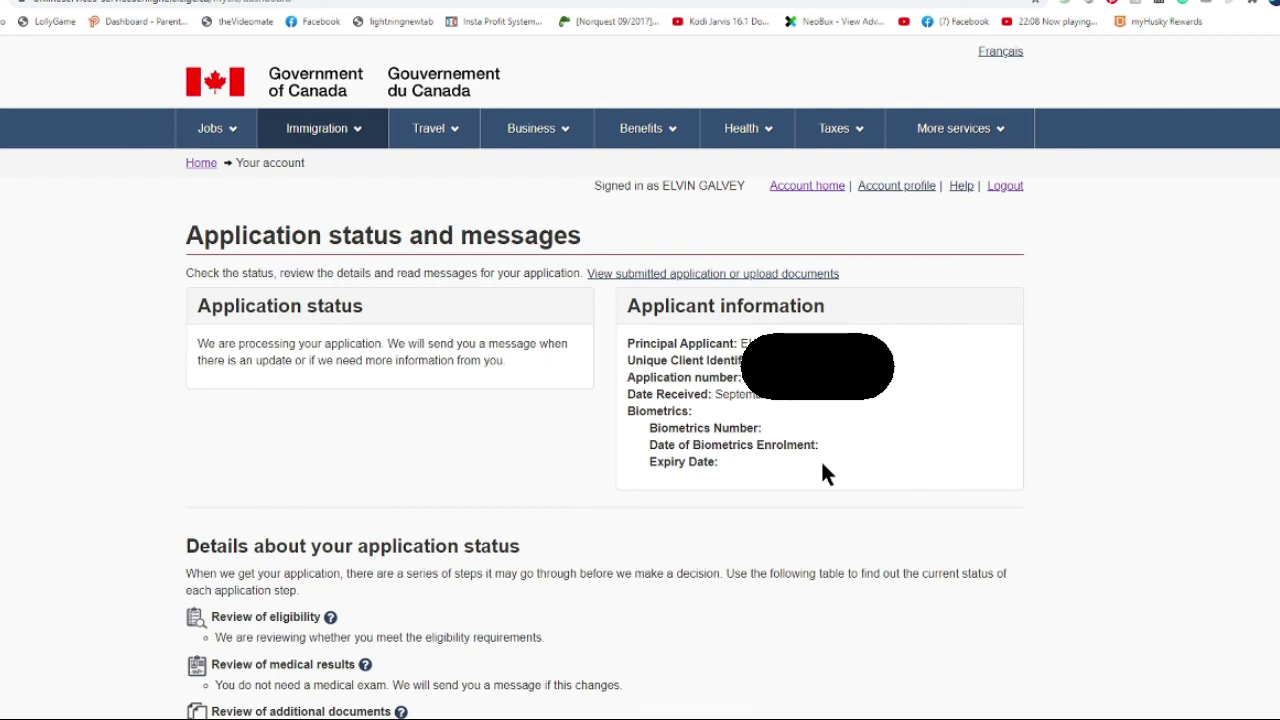
- Scroll through the status details: eligibility under review, no medical, interview or biometrics needed
scroll(825, 460, down, 4)
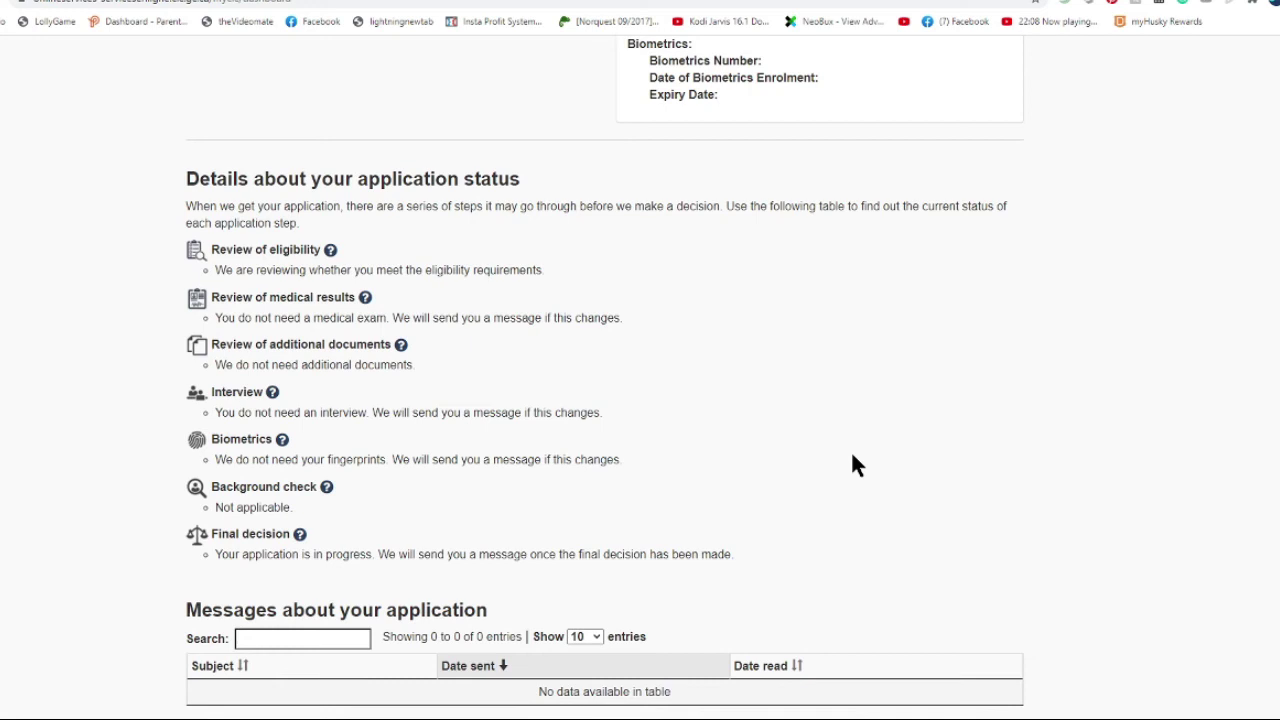
scroll(855, 465, up, 5)
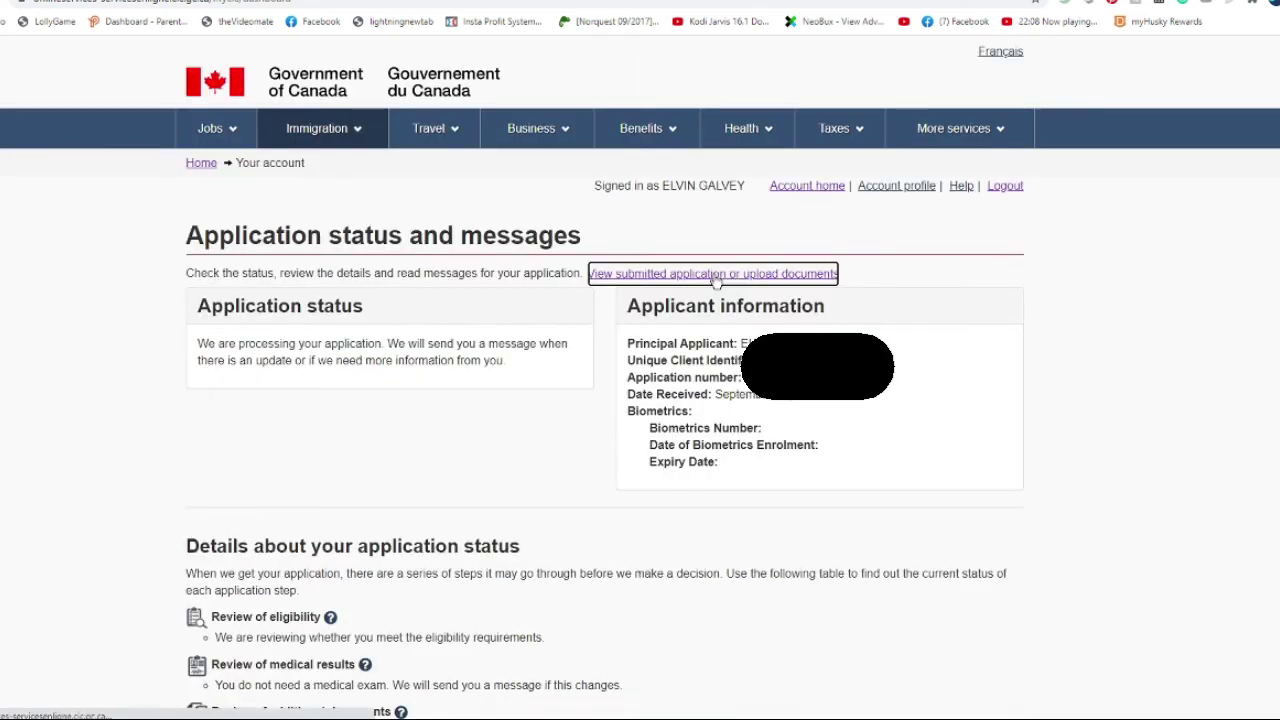